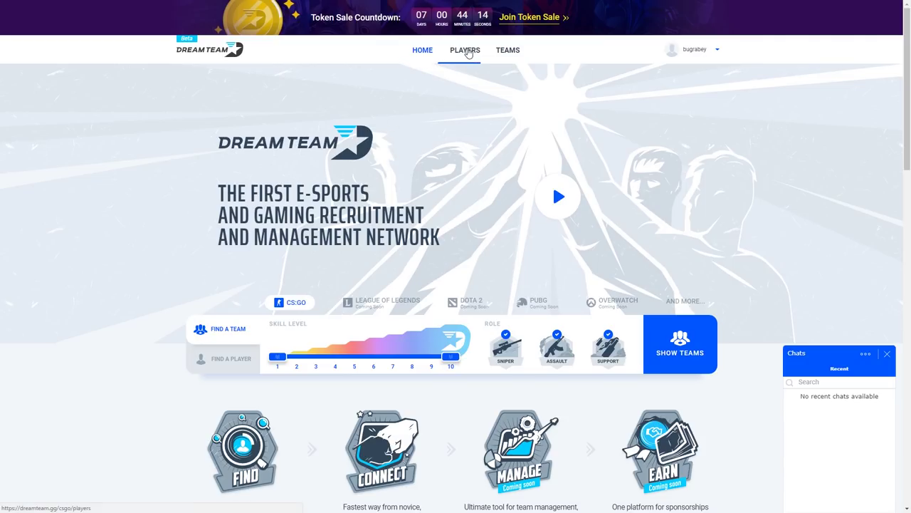
Step: Open the Player section of the account settings and choose Become professional Player/Team as the motivation
mouse_move(695, 49)
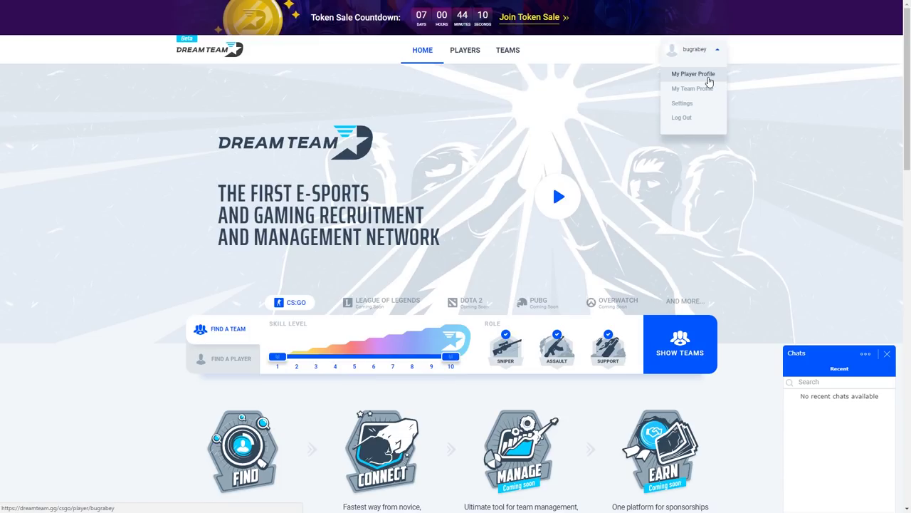
click(685, 104)
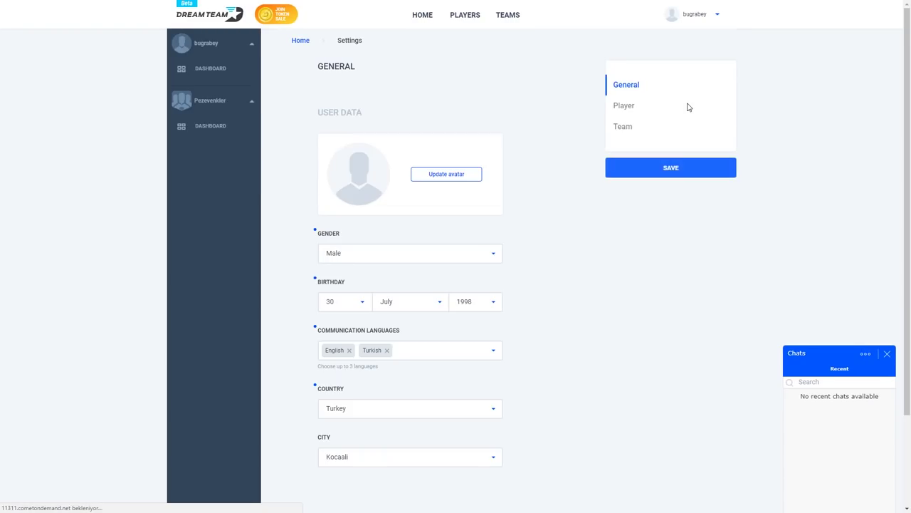
click(623, 110)
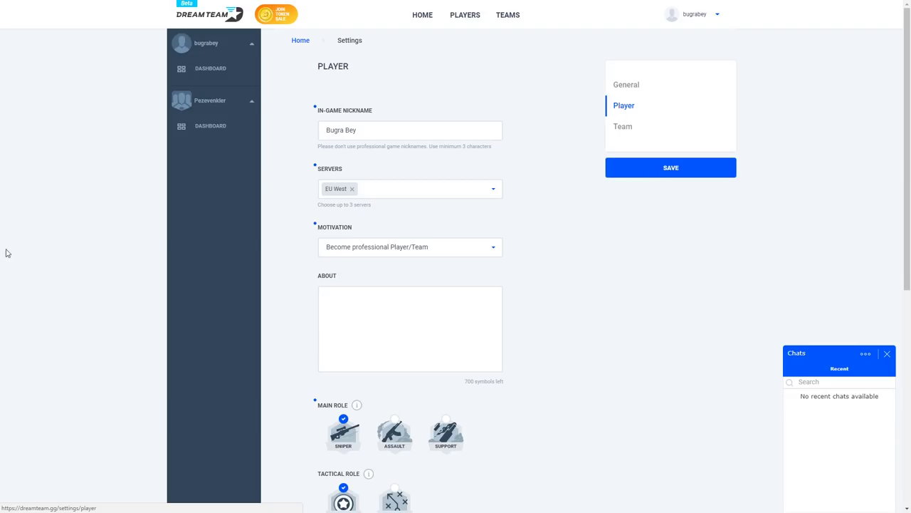
click(448, 246)
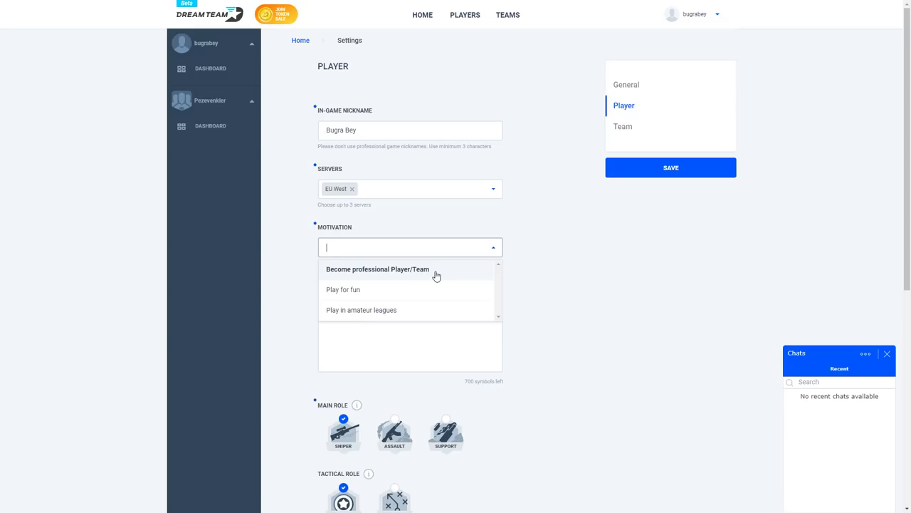
click(455, 275)
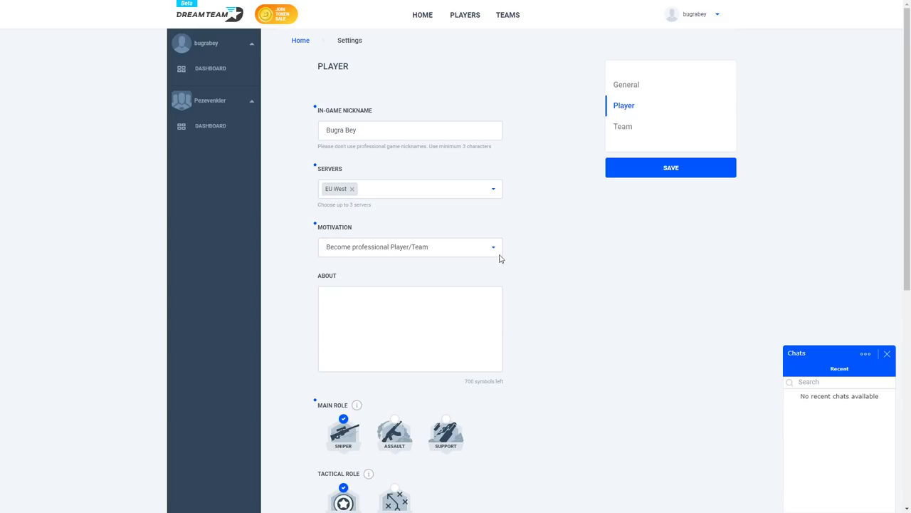
scroll(456, 327, down, 3)
click(412, 148)
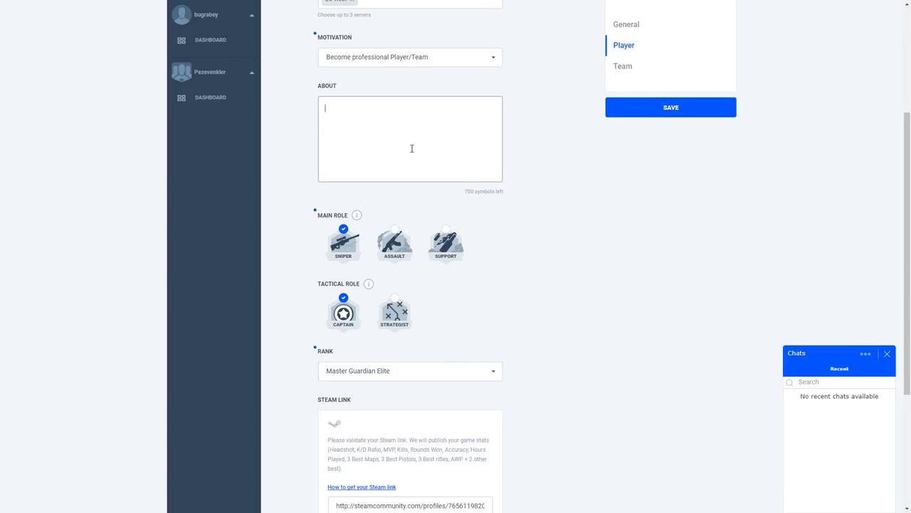
text(ulan cok b)
key(ctrl+a)
key(BackSpace)
Step: Review the About, main role, tactical role, rank and Steam link fields of the player settings
scroll(384, 200, down, 2)
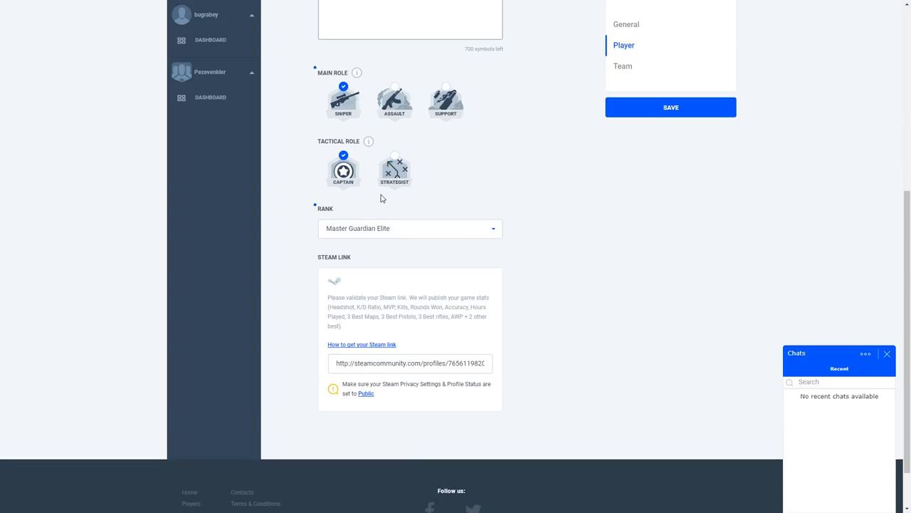
scroll(380, 198, up, 2)
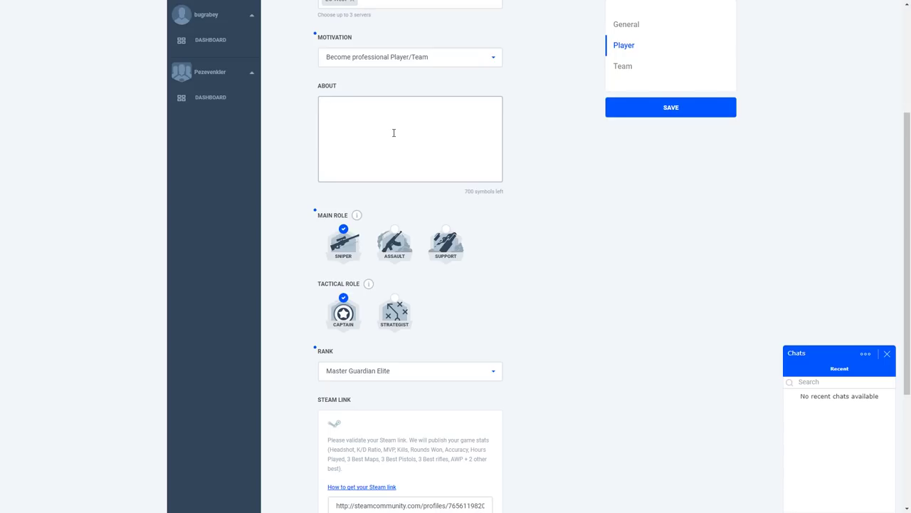
scroll(581, 162, down, 1)
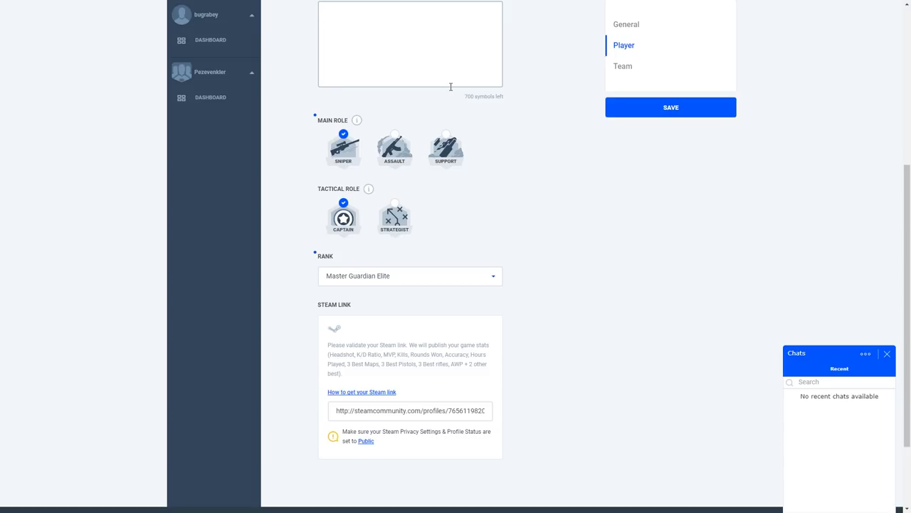
scroll(418, 144, up, 1)
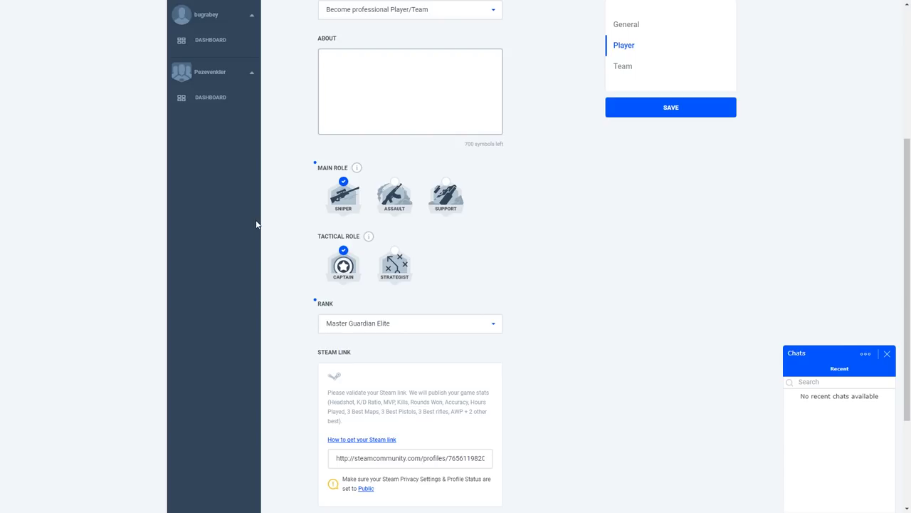
scroll(268, 225, down, 3)
scroll(276, 226, up, 3)
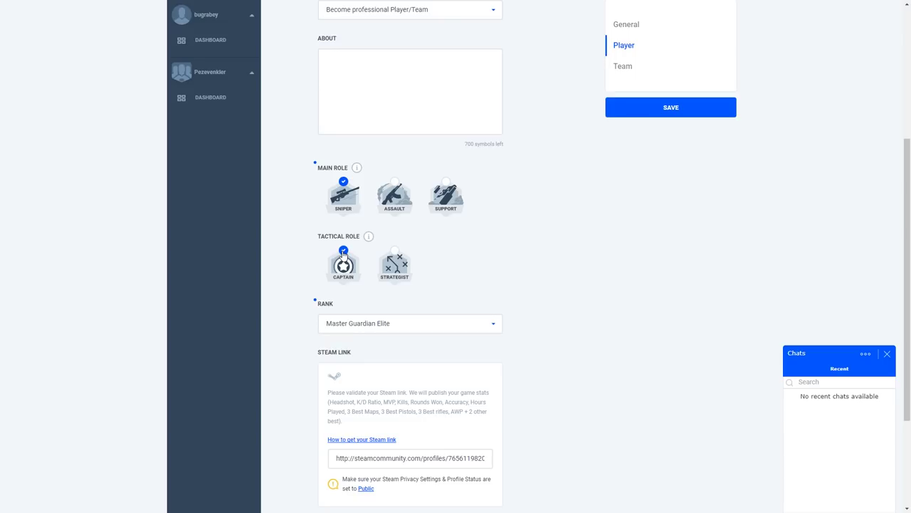
scroll(435, 281, down, 3)
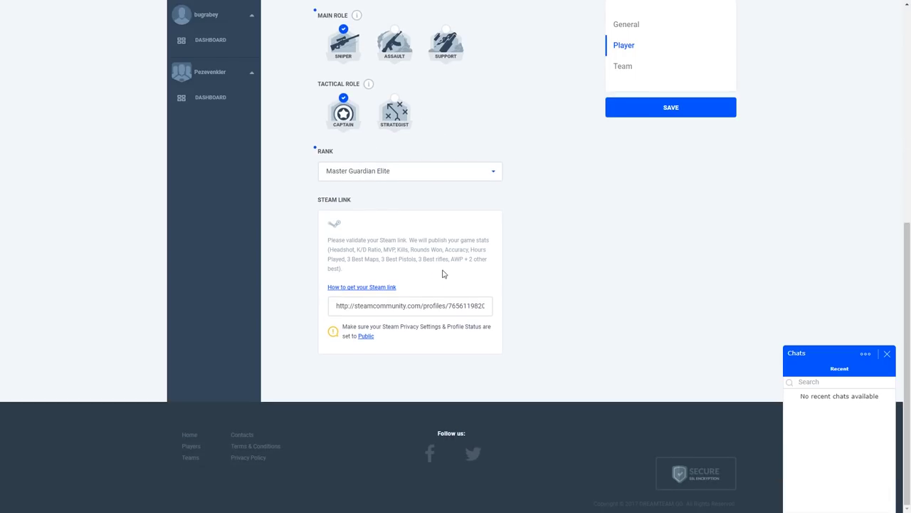
Step: Look through the available player ranks from Silver I to Global Elite, then close the list without choosing one
click(431, 178)
click(431, 178)
click(431, 178)
scroll(433, 242, down, 1)
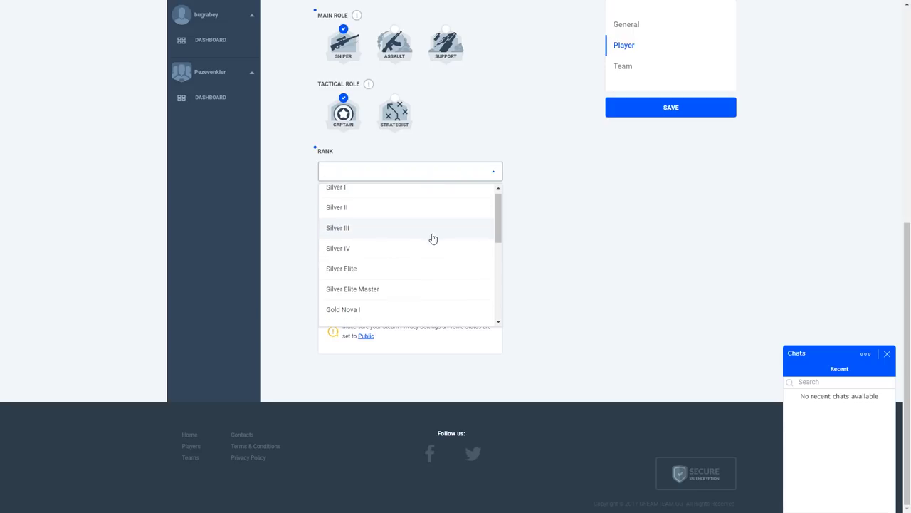
scroll(431, 214, down, 2)
scroll(417, 254, down, 2)
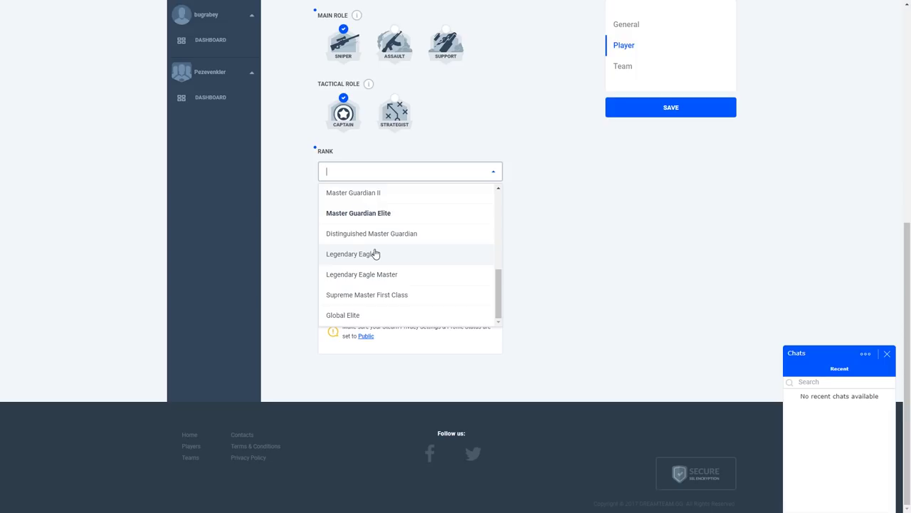
click(624, 219)
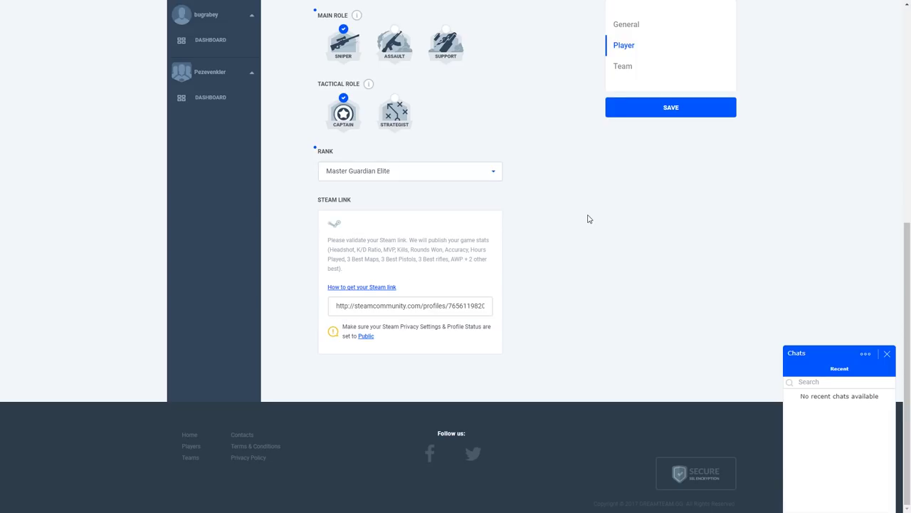
Step: Show the team settings and look over the team name, goals, country, languages and servers fields
scroll(620, 190, up, 5)
scroll(549, 234, down, 3)
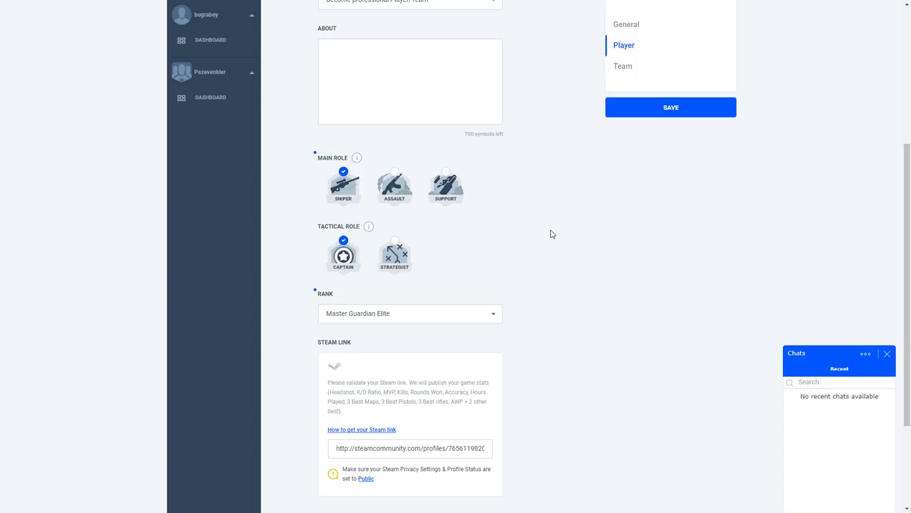
scroll(551, 234, up, 4)
click(623, 133)
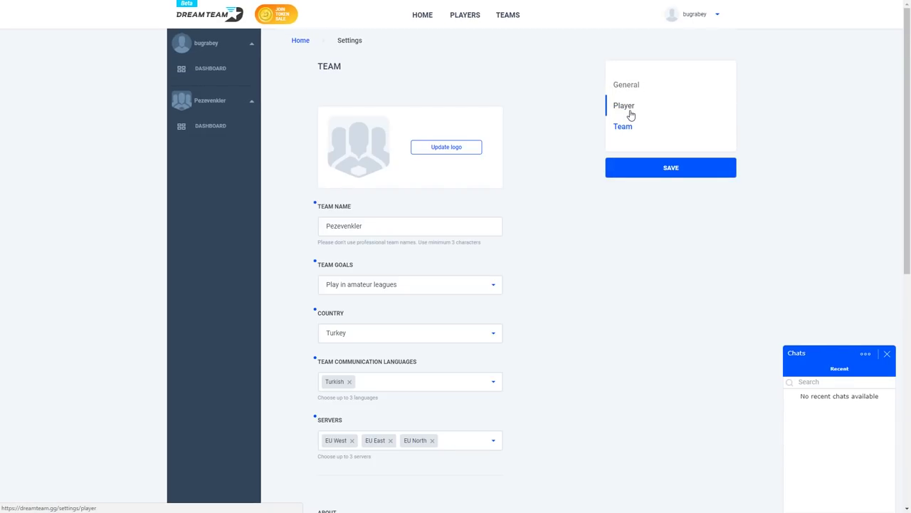
scroll(481, 188, down, 1)
scroll(622, 135, up, 1)
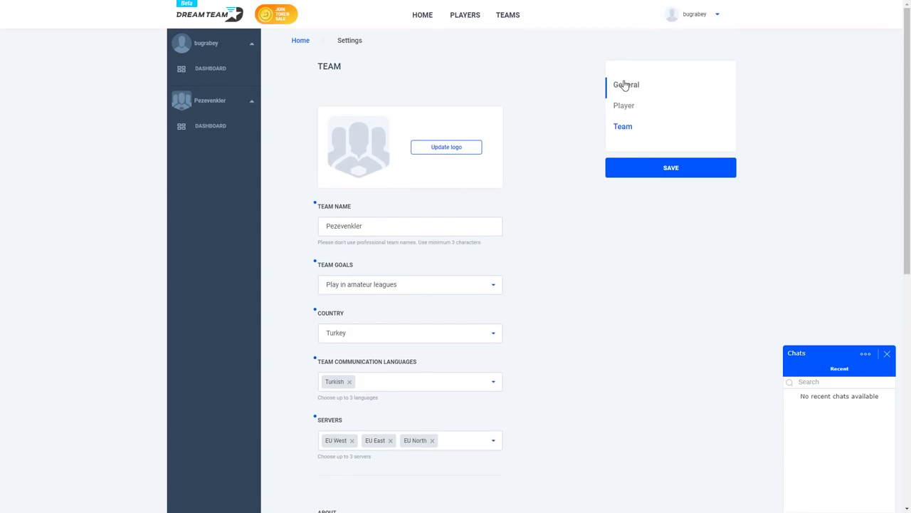
Step: Open the team's own profile page from the account options
click(694, 18)
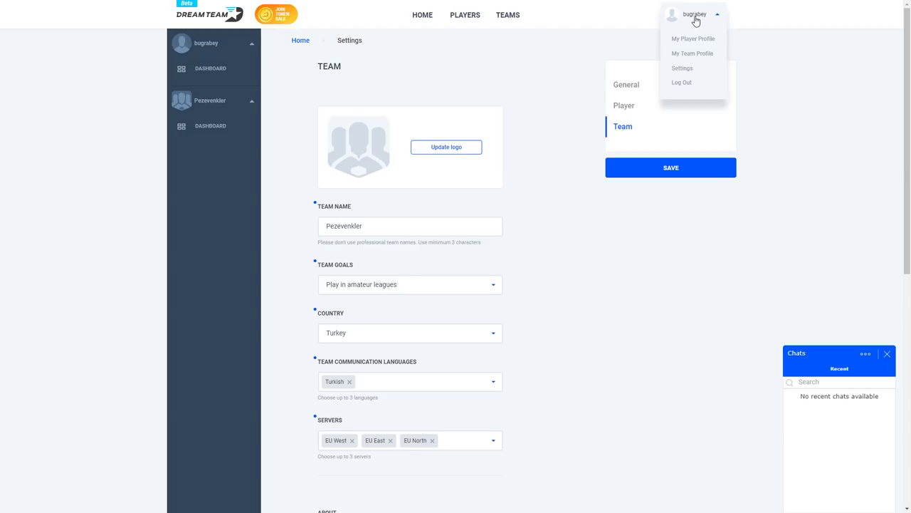
click(695, 20)
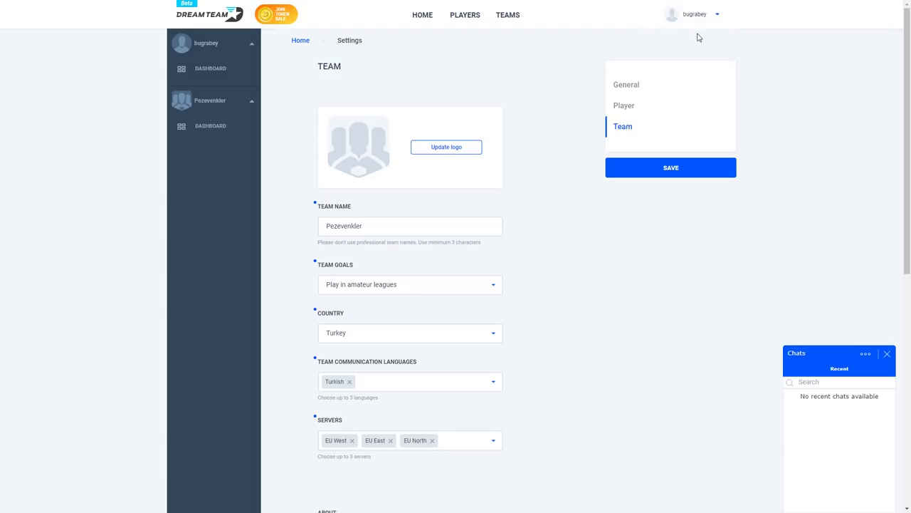
click(705, 21)
click(702, 63)
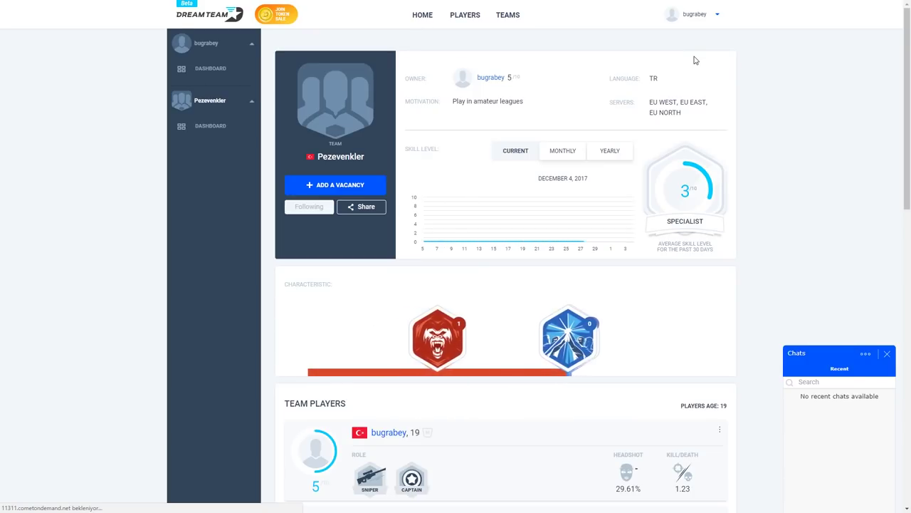
Step: Examine the team profile's member list, including each player's roles, headshot rate and kill/death ratio
scroll(413, 275, down, 3)
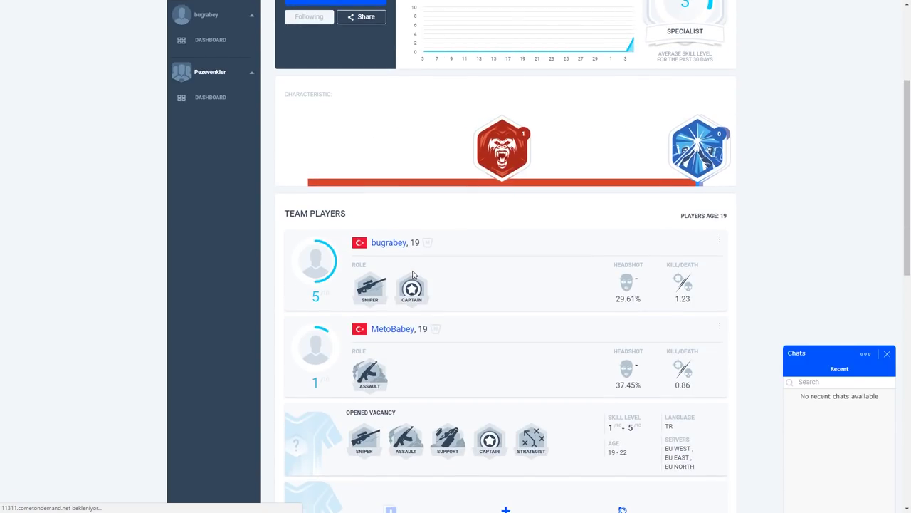
scroll(413, 273, up, 3)
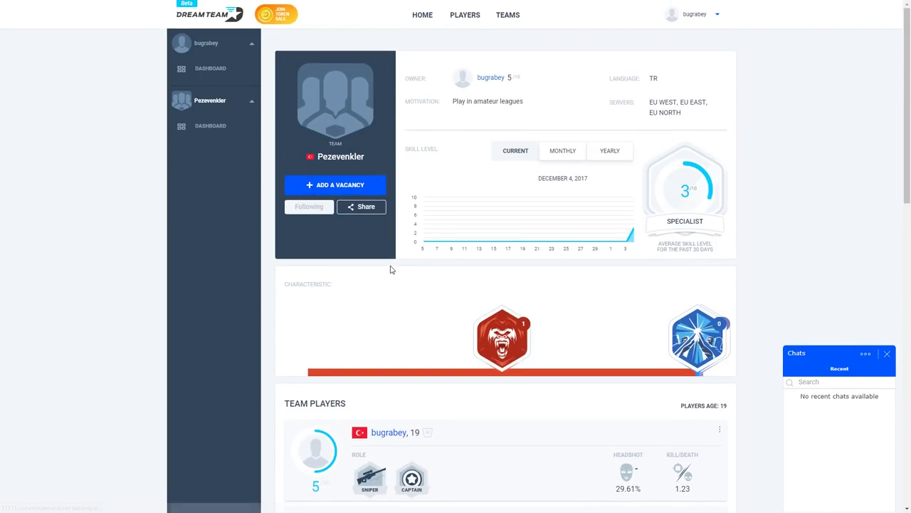
scroll(391, 274, down, 3)
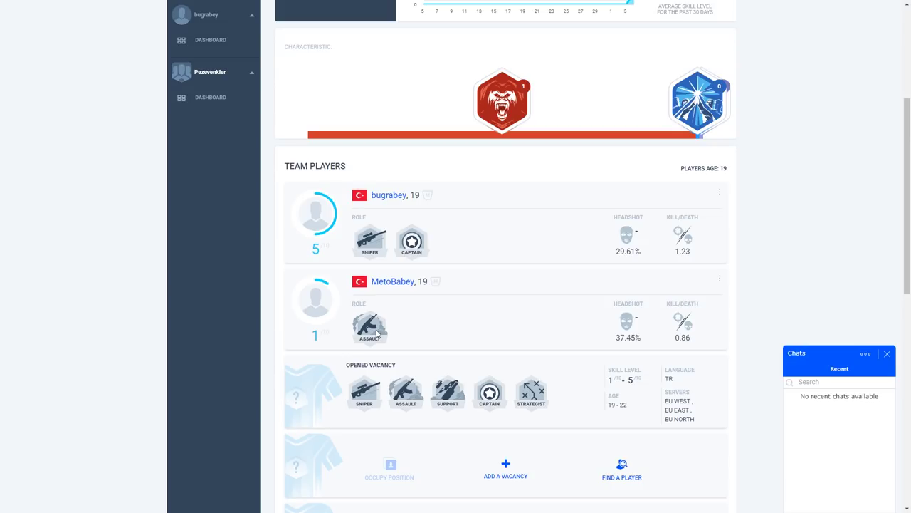
drag(702, 258, 684, 252)
click(702, 263)
scroll(703, 278, down, 1)
scroll(703, 278, up, 4)
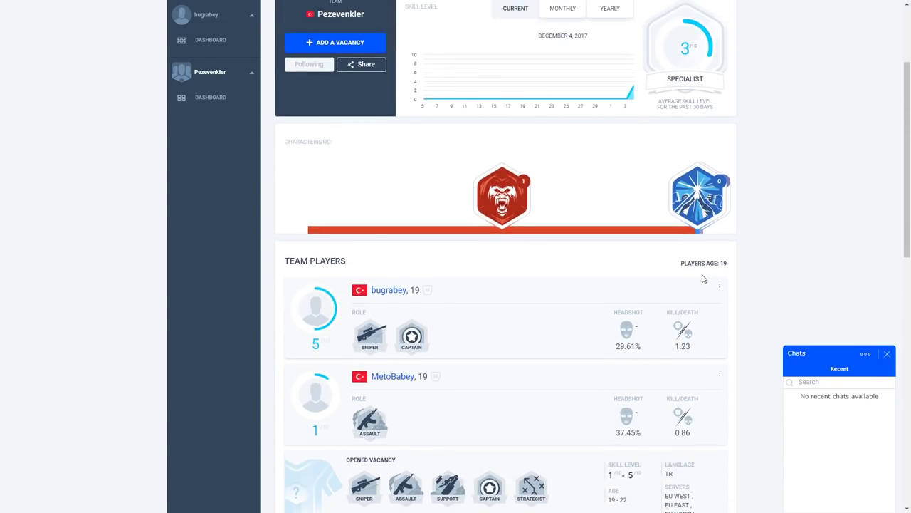
Step: Review the team's opened vacancy, unfilled positions, characteristics and skill level chart on its profile
scroll(703, 278, down, 3)
scroll(703, 278, down, 4)
scroll(703, 278, up, 3)
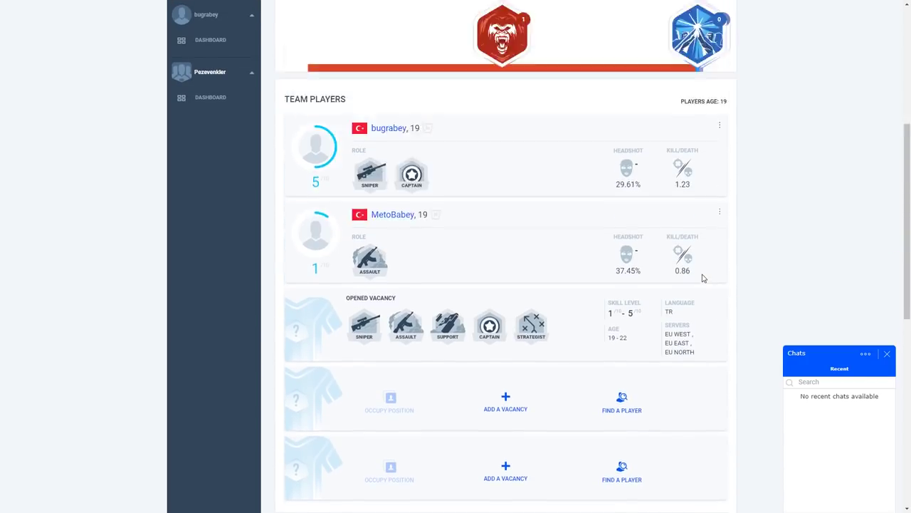
scroll(703, 278, down, 3)
scroll(703, 279, up, 2)
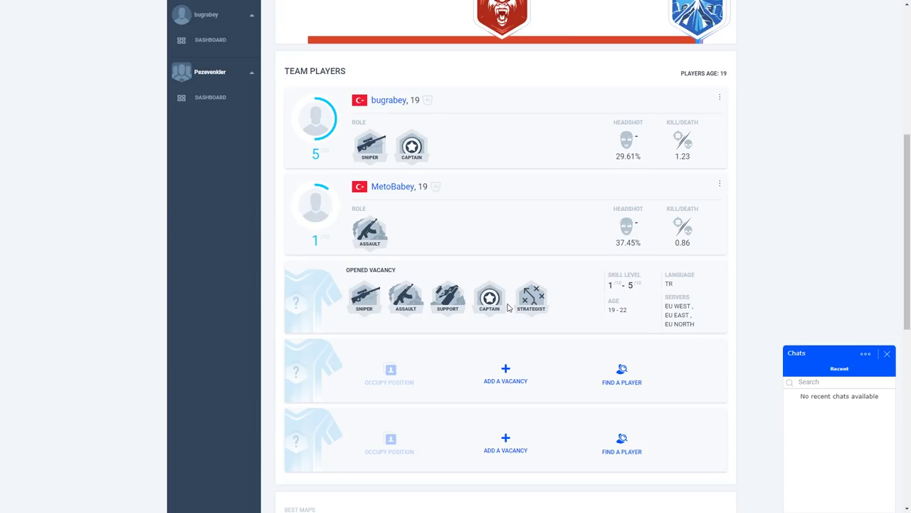
scroll(509, 307, up, 5)
scroll(509, 307, down, 3)
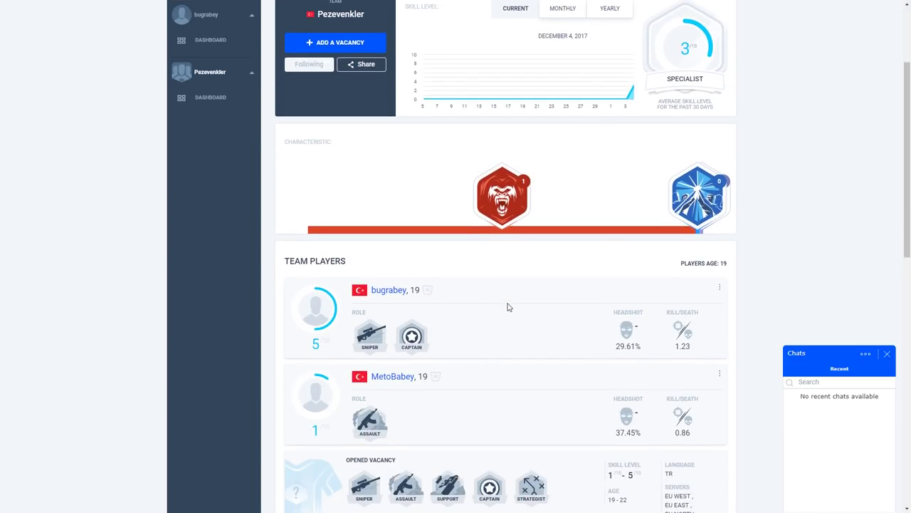
scroll(523, 304, up, 2)
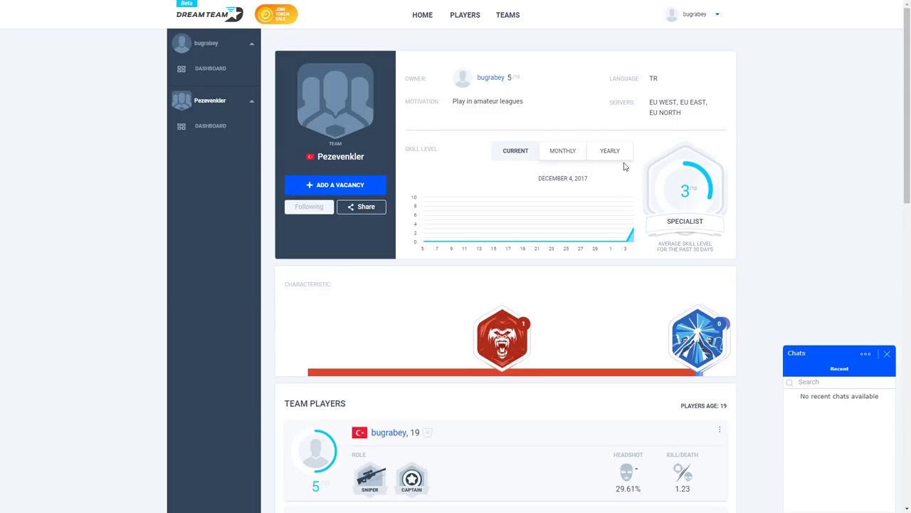
scroll(624, 167, down, 1)
scroll(371, 332, down, 3)
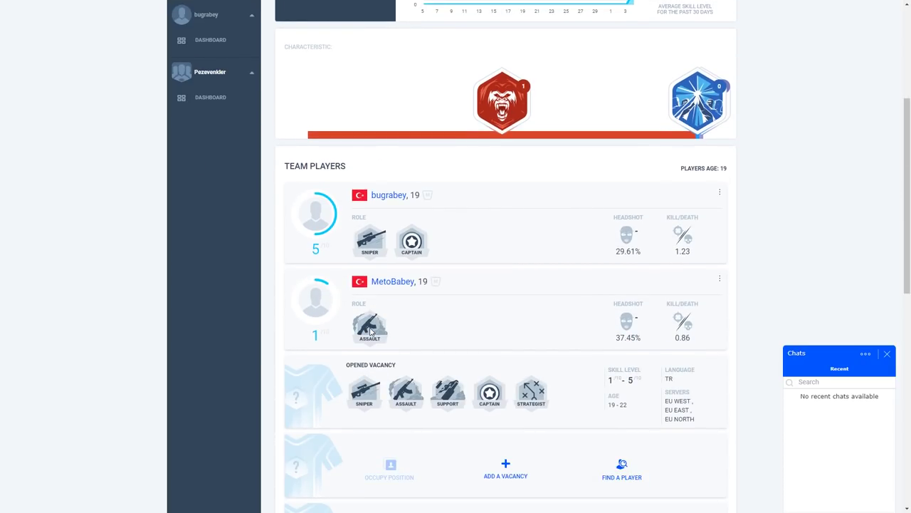
scroll(371, 332, up, 2)
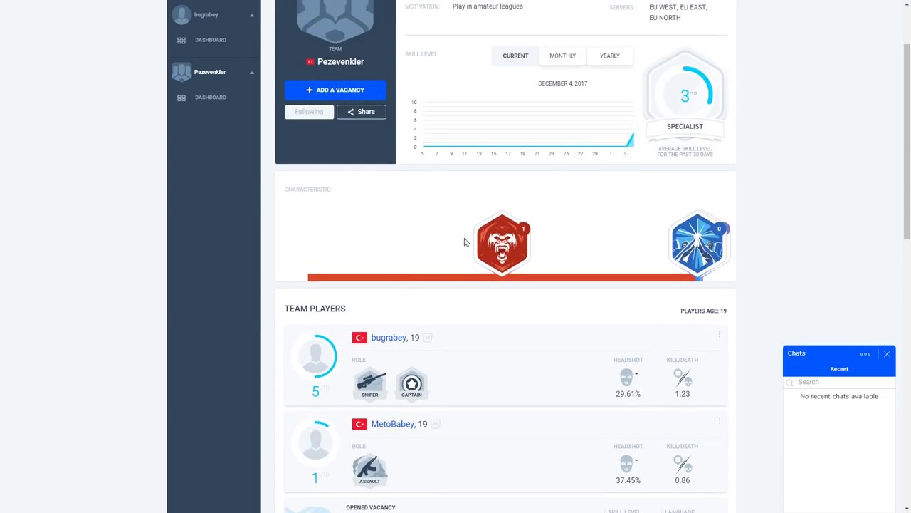
scroll(464, 242, up, 2)
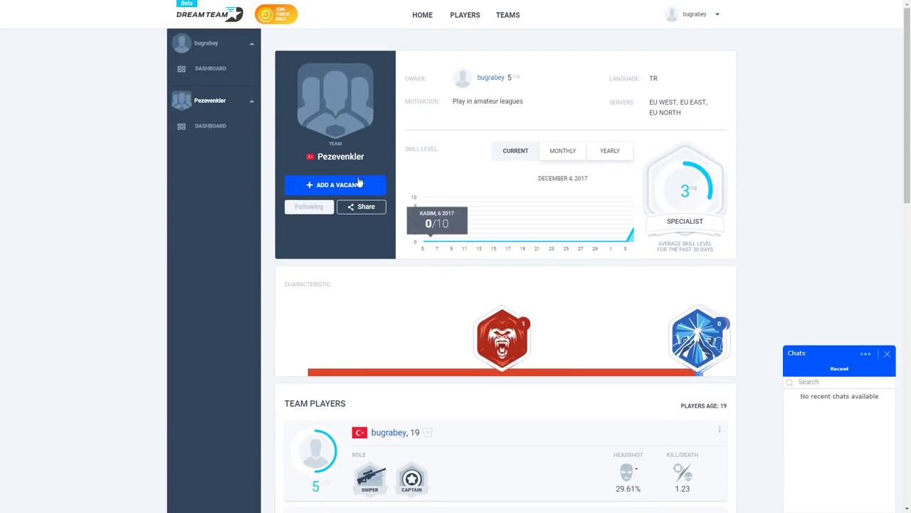
Step: Return to the account settings and open the Team section
click(711, 20)
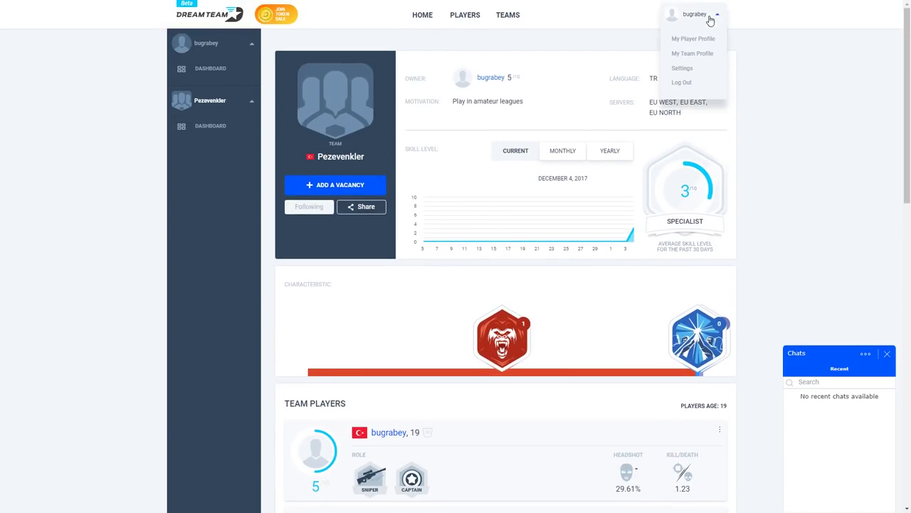
click(692, 77)
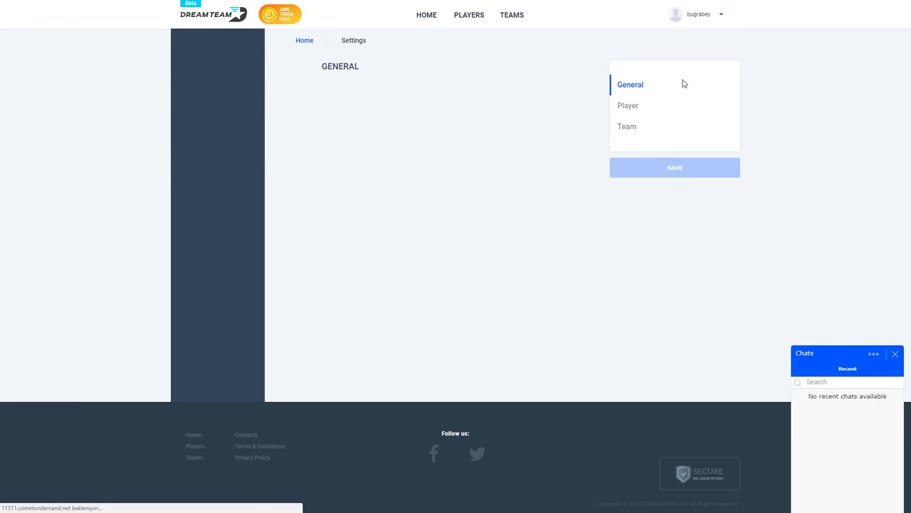
click(635, 126)
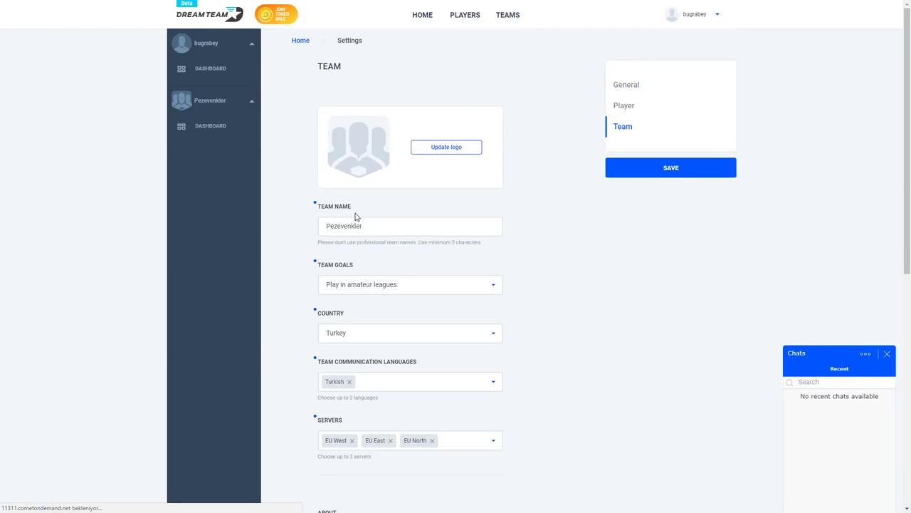
Step: Set the team's goal to Become professional Player/Team in the team settings
scroll(351, 151, down, 1)
click(388, 131)
click(396, 188)
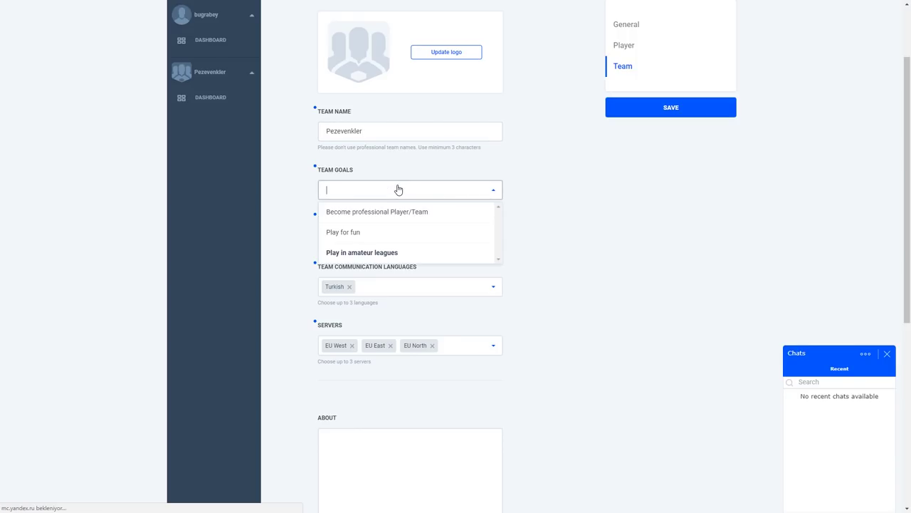
click(395, 190)
click(394, 190)
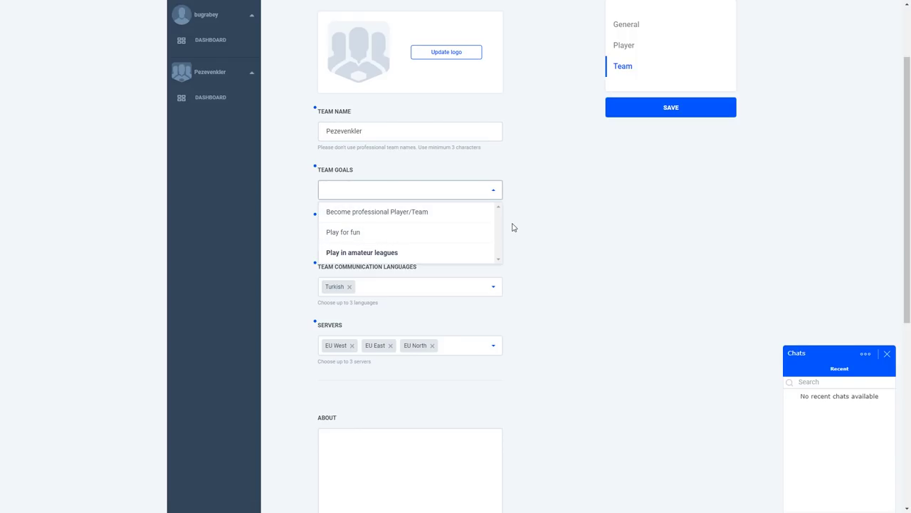
click(465, 212)
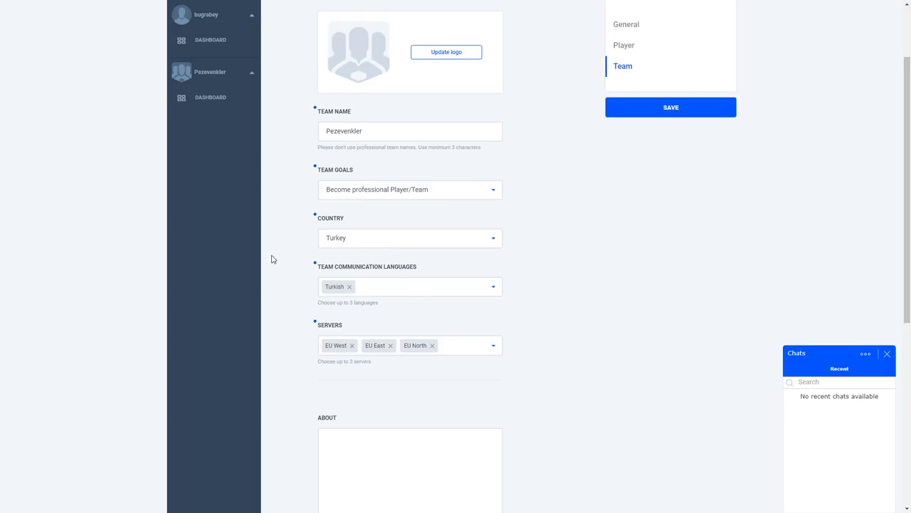
scroll(611, 351, down, 2)
scroll(605, 352, up, 1)
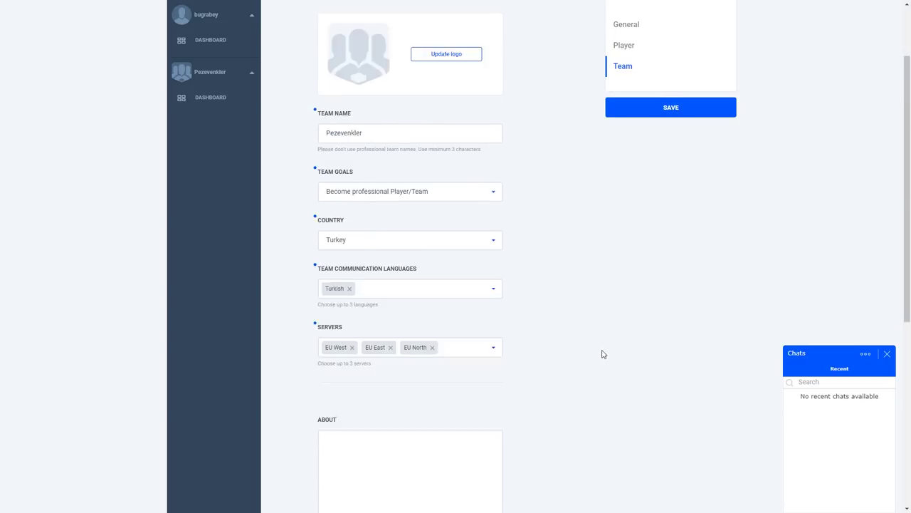
scroll(580, 356, down, 5)
click(397, 245)
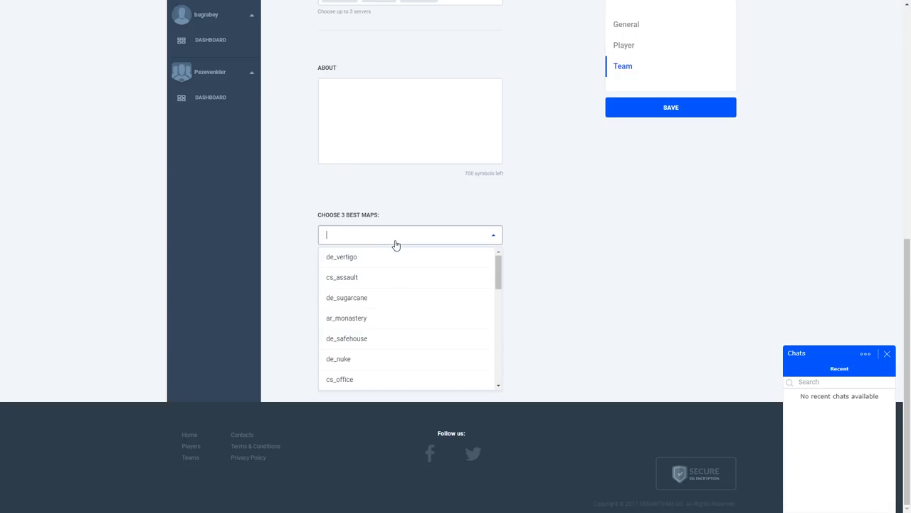
click(357, 247)
text(de)
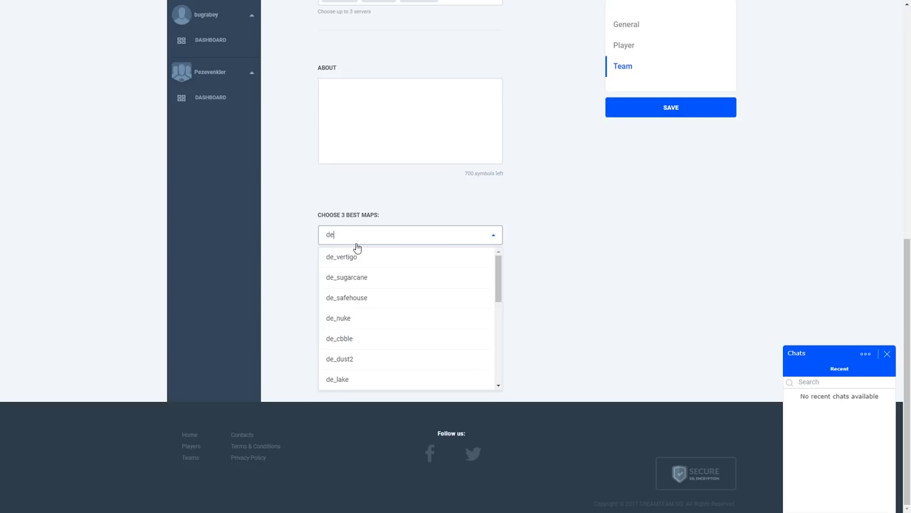
text( dus)
key(Escape)
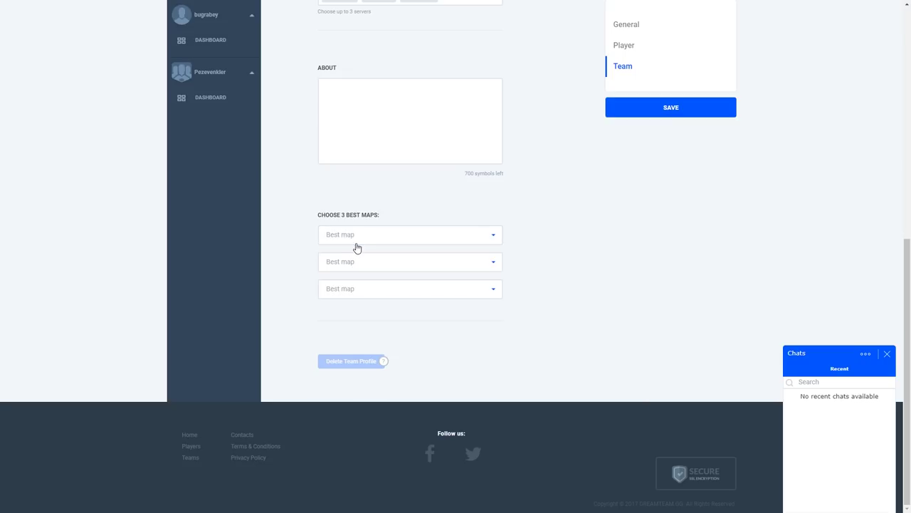
Step: Choose de_dust2 for all three of the team's best maps and save the team settings
click(365, 240)
scroll(420, 296, down, 5)
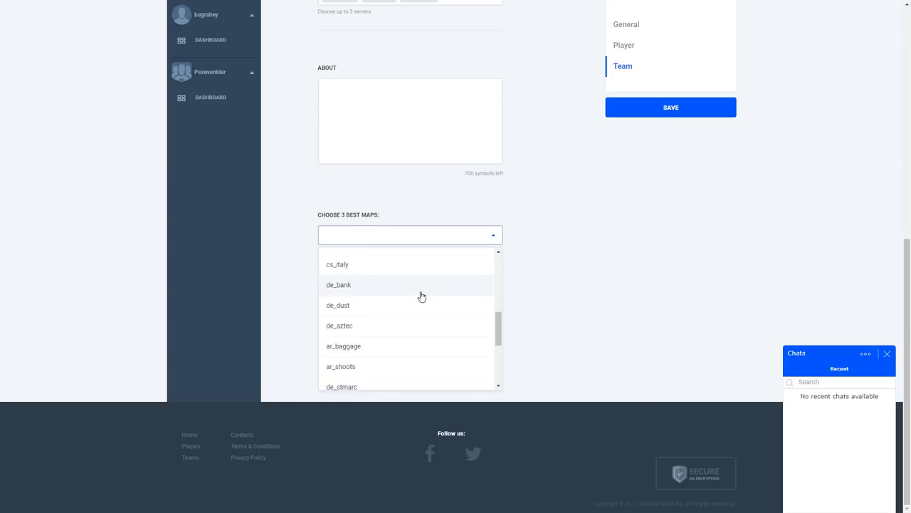
scroll(440, 315, up, 4)
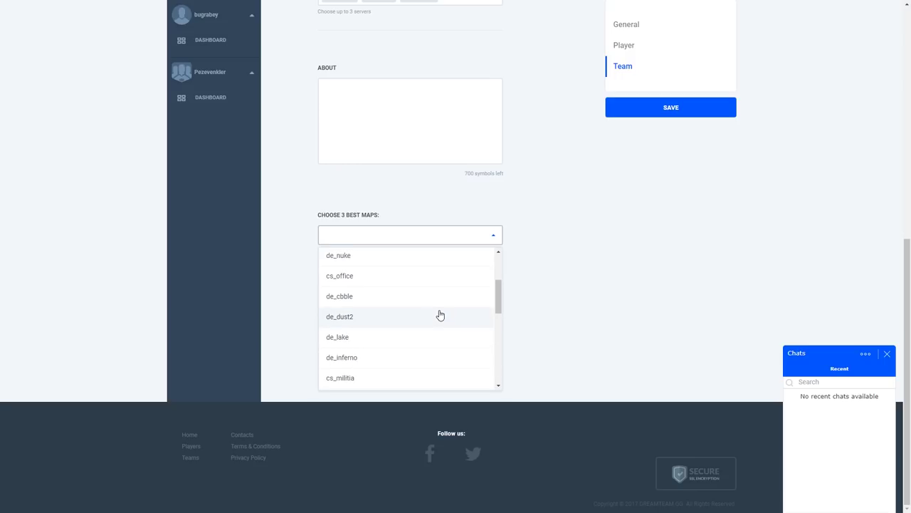
click(440, 315)
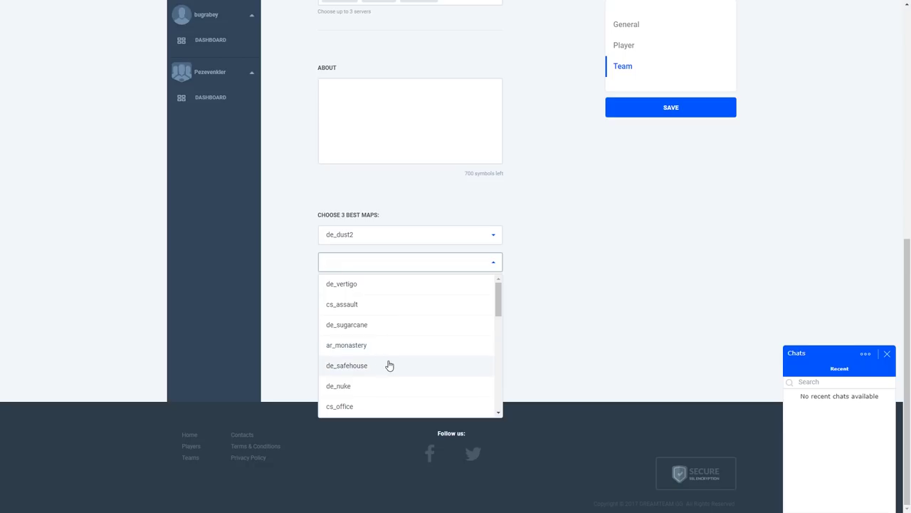
scroll(385, 359, down, 3)
click(376, 306)
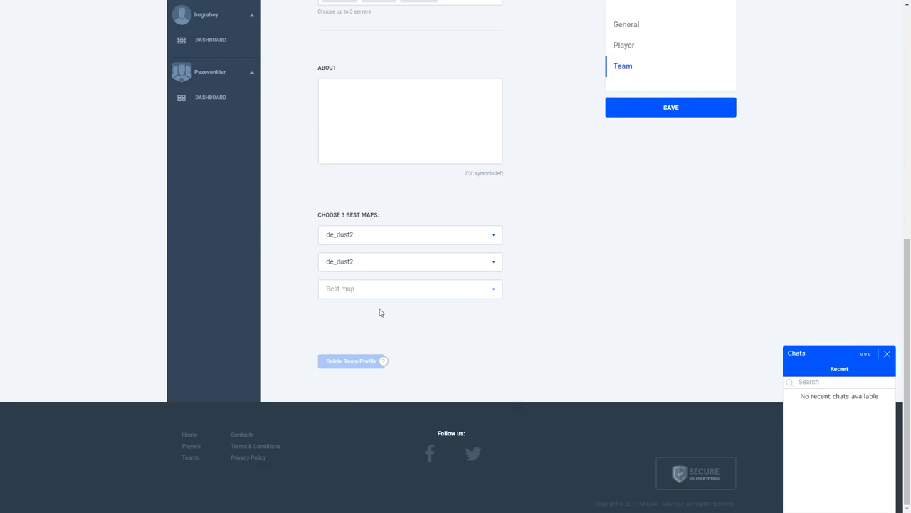
click(360, 292)
scroll(376, 349, down, 1)
scroll(371, 349, down, 1)
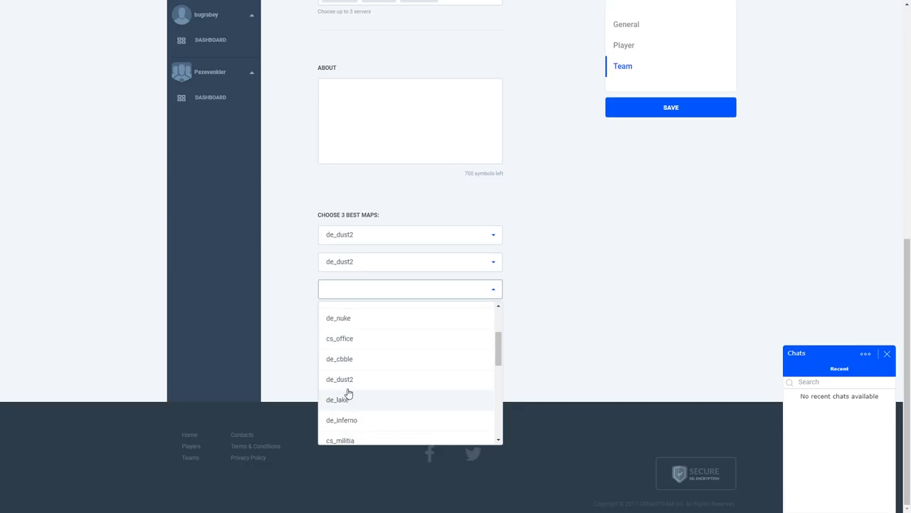
click(377, 383)
click(680, 111)
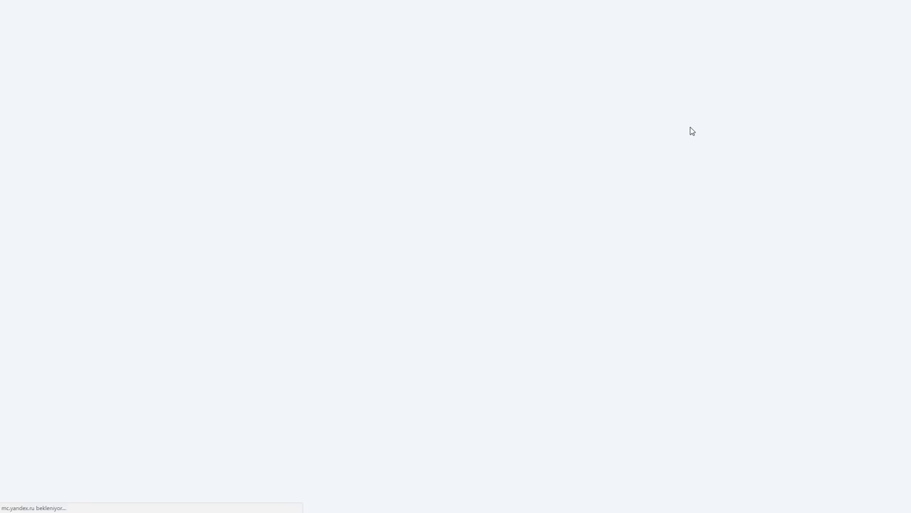
scroll(519, 168, up, 6)
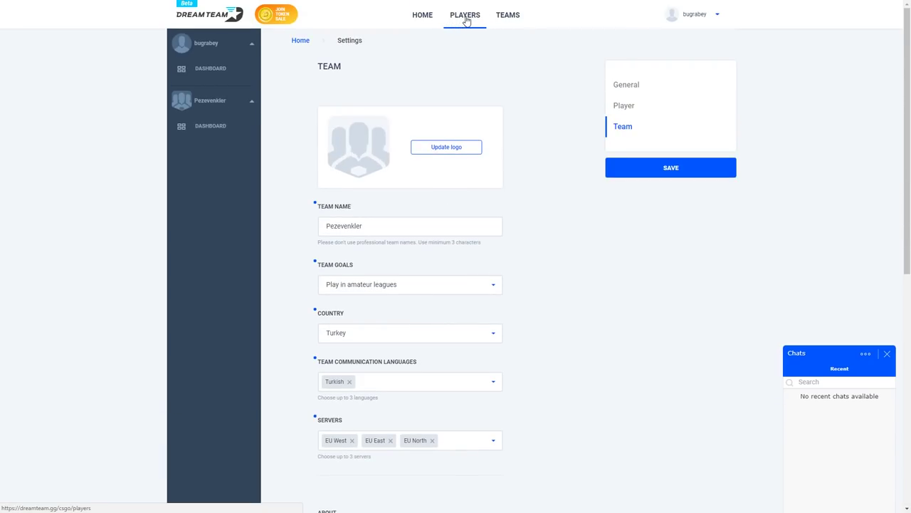
Step: Open the Players section and browse the list of free CS:GO players down to the Turkish player
click(466, 21)
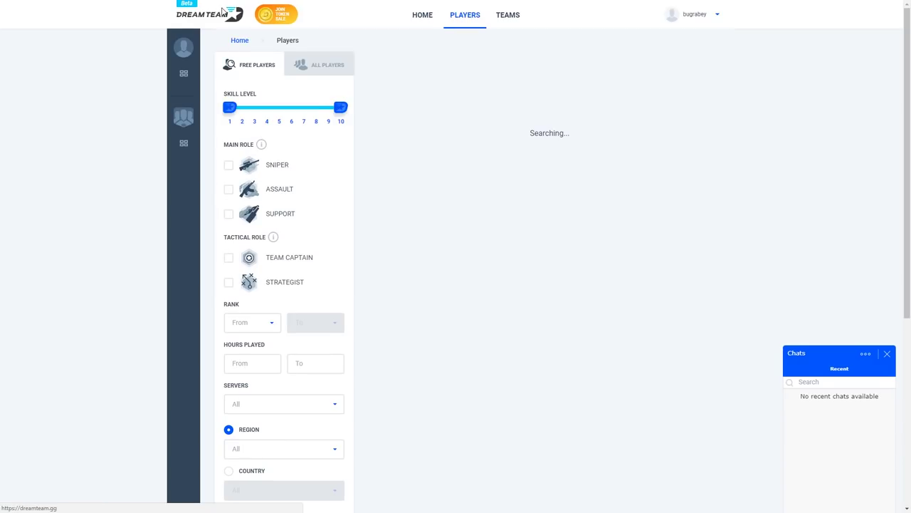
click(223, 12)
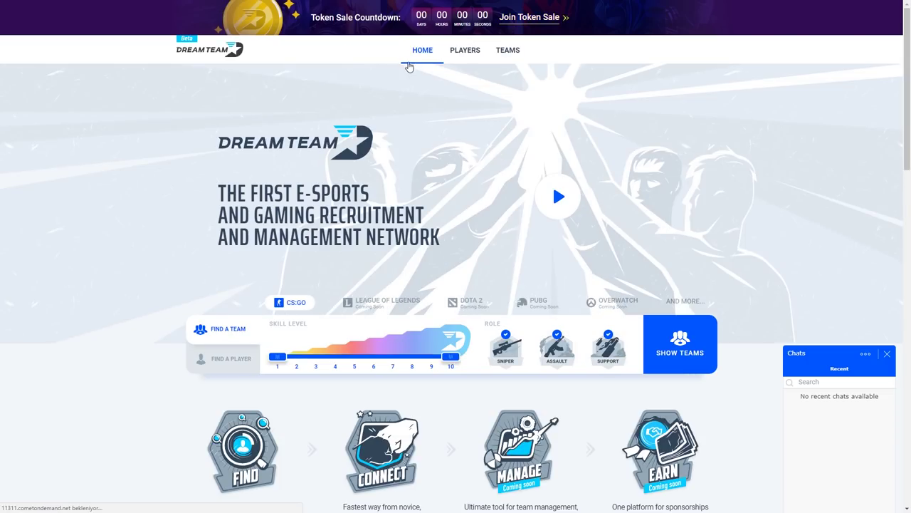
click(474, 54)
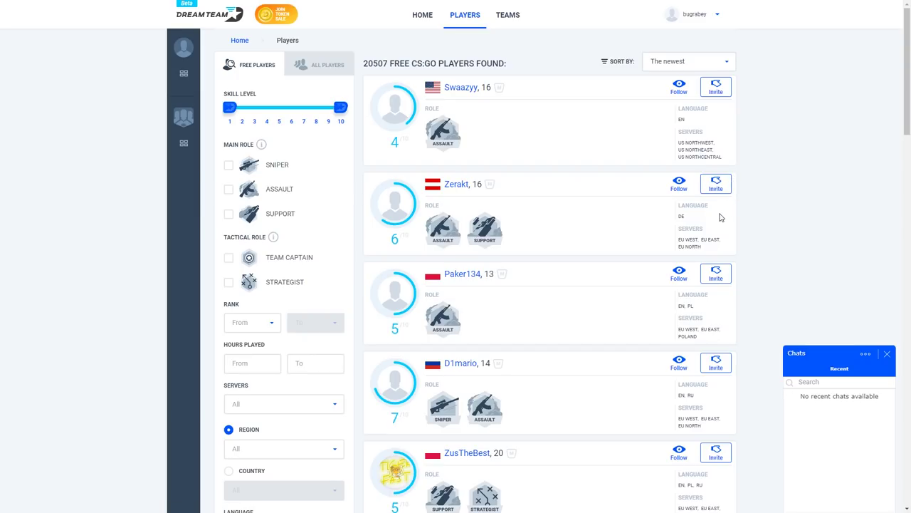
scroll(719, 221, down, 3)
scroll(714, 228, down, 12)
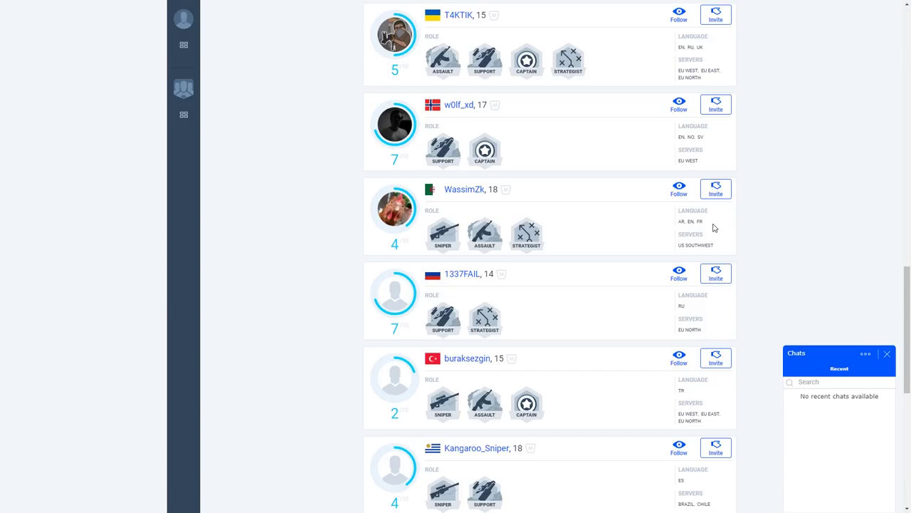
scroll(605, 367, down, 1)
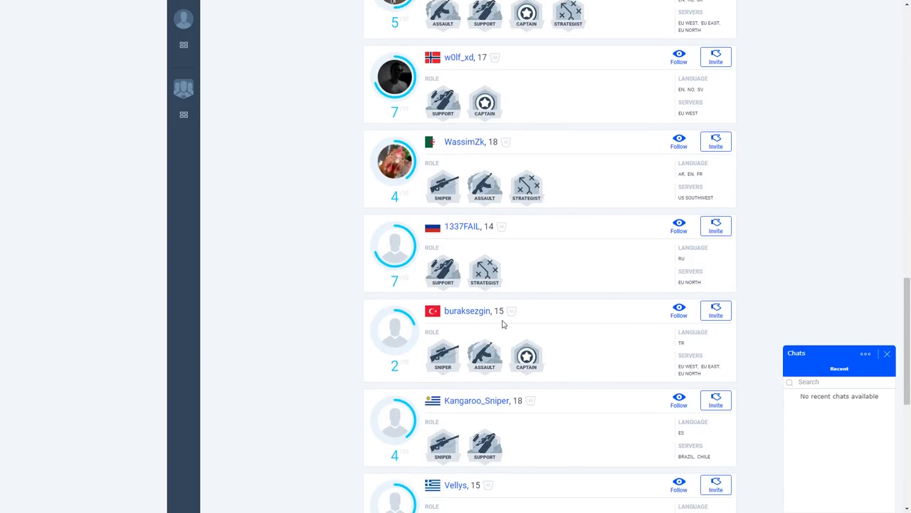
Step: Review the Turkish free player's profile and return to the Players list by way of the home page
click(463, 313)
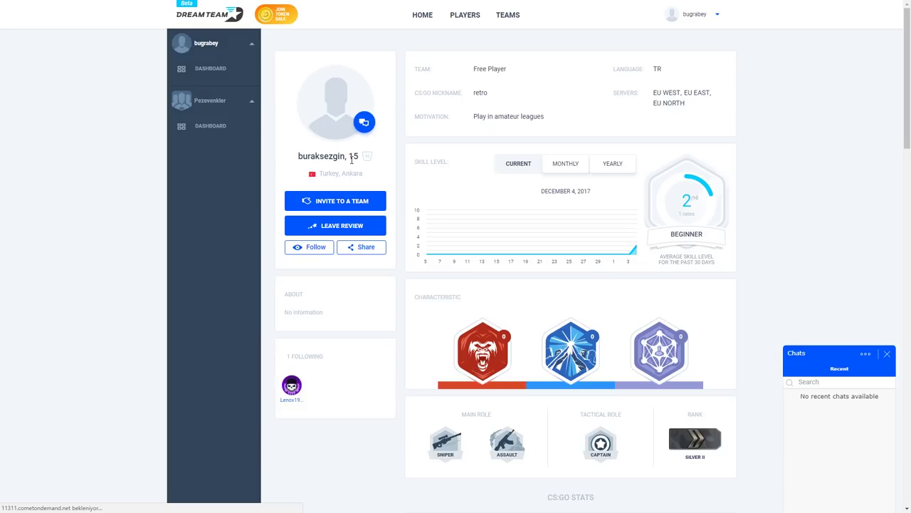
scroll(362, 234, down, 3)
scroll(362, 235, up, 3)
click(212, 22)
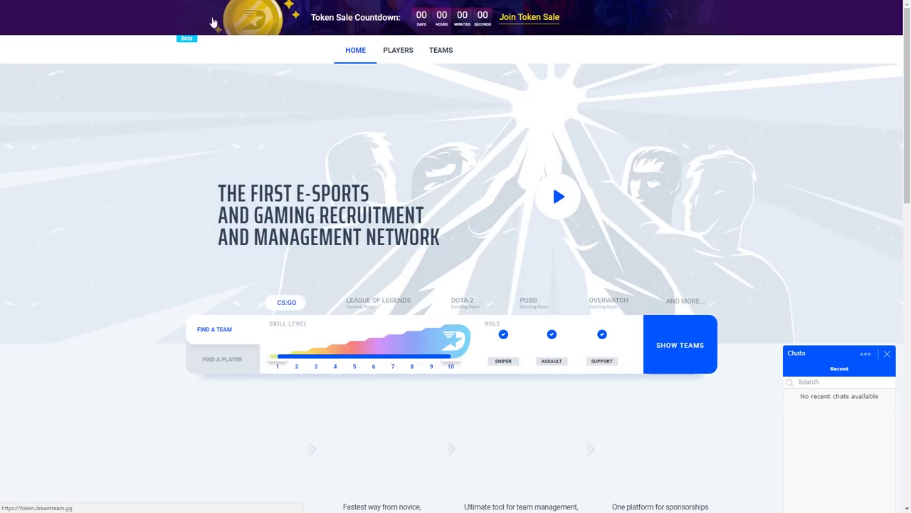
click(471, 61)
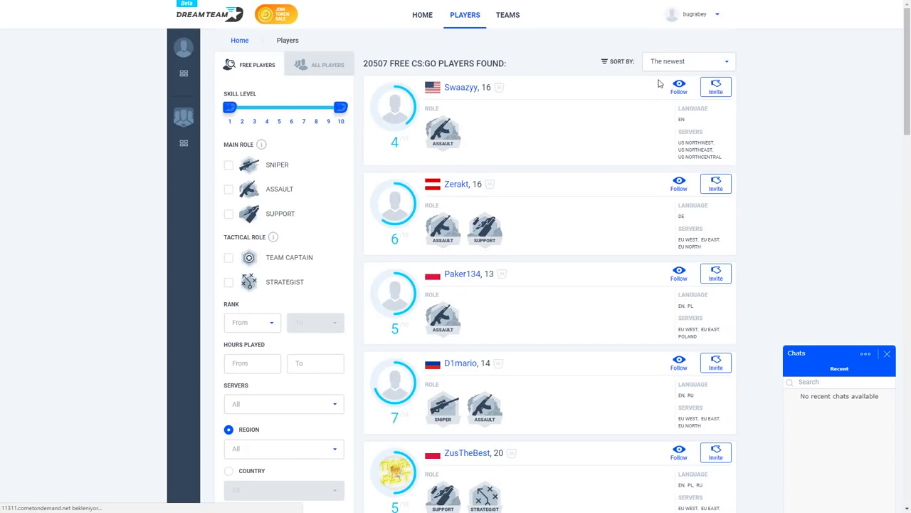
Step: Sort the free players by Skill level decrease, followed by Skill level increase, to compare the two orders
click(678, 64)
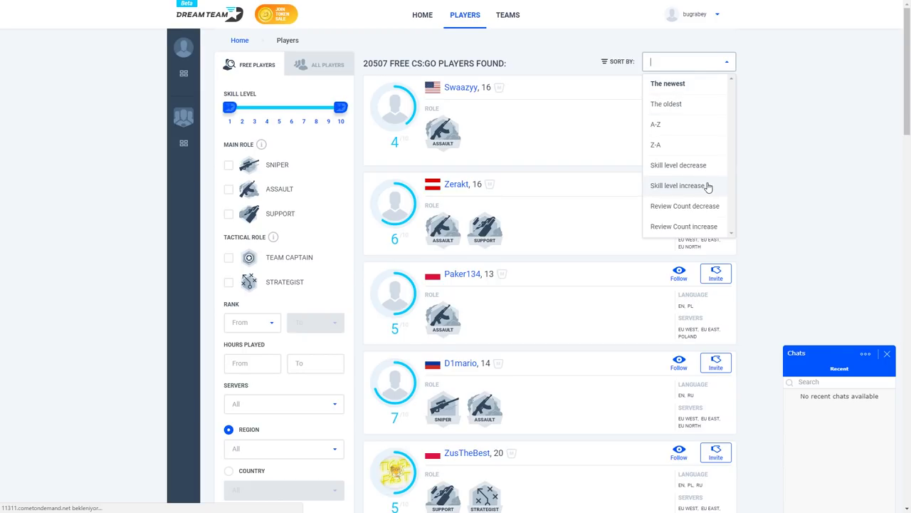
scroll(708, 187, down, 1)
click(709, 129)
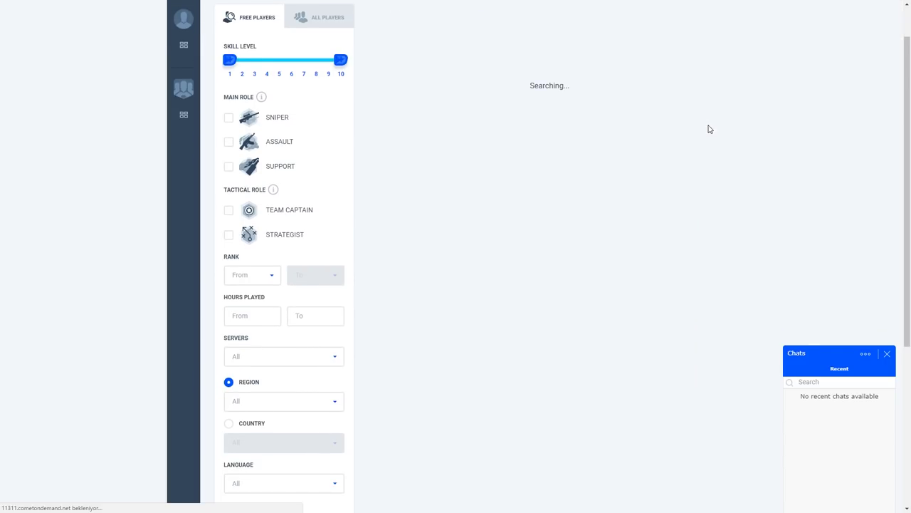
scroll(810, 187, up, 1)
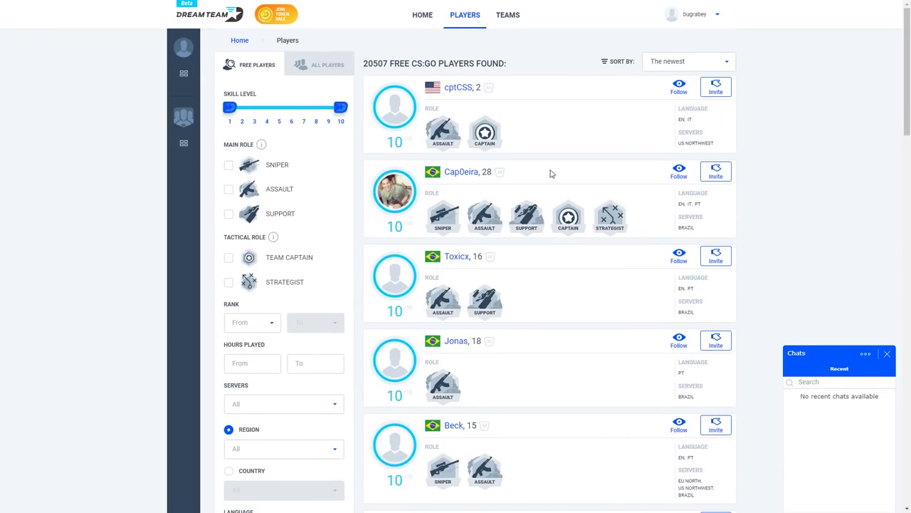
click(702, 63)
click(702, 189)
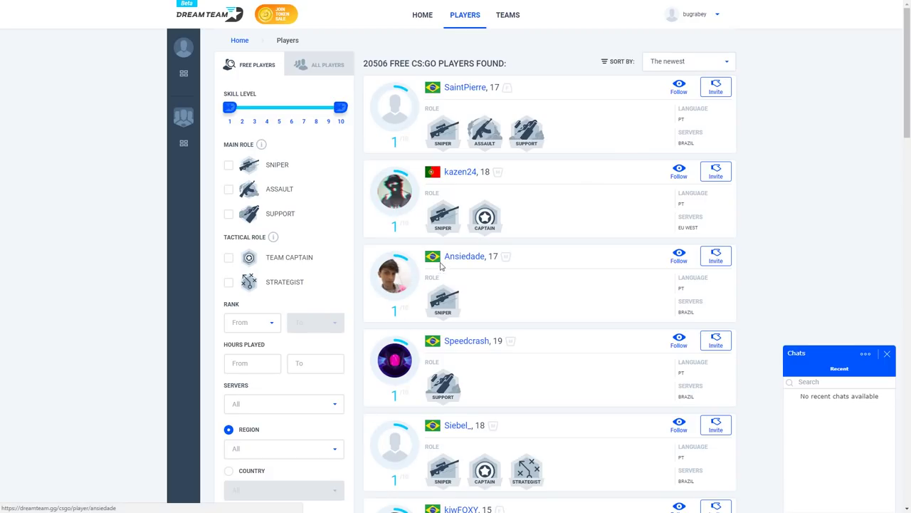
Step: Sort the free players by The oldest and look through the listed players' ages, roles and skill levels
click(690, 62)
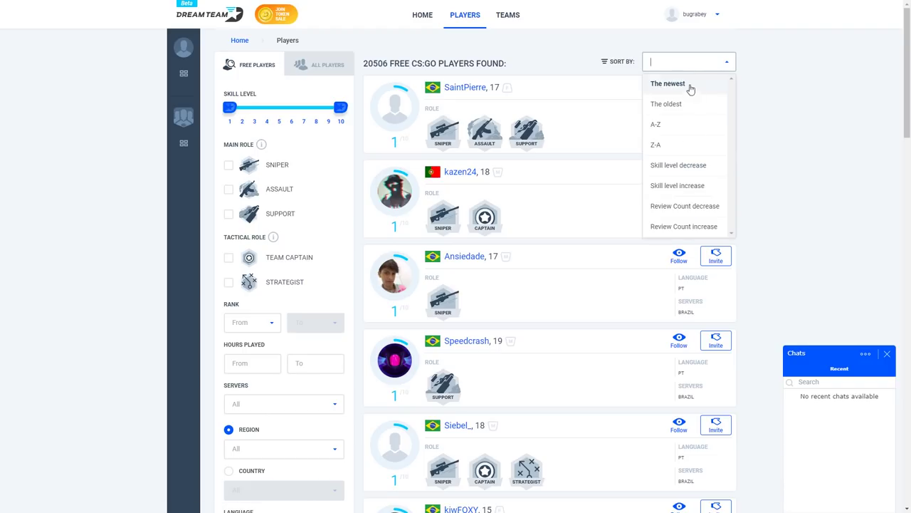
click(668, 104)
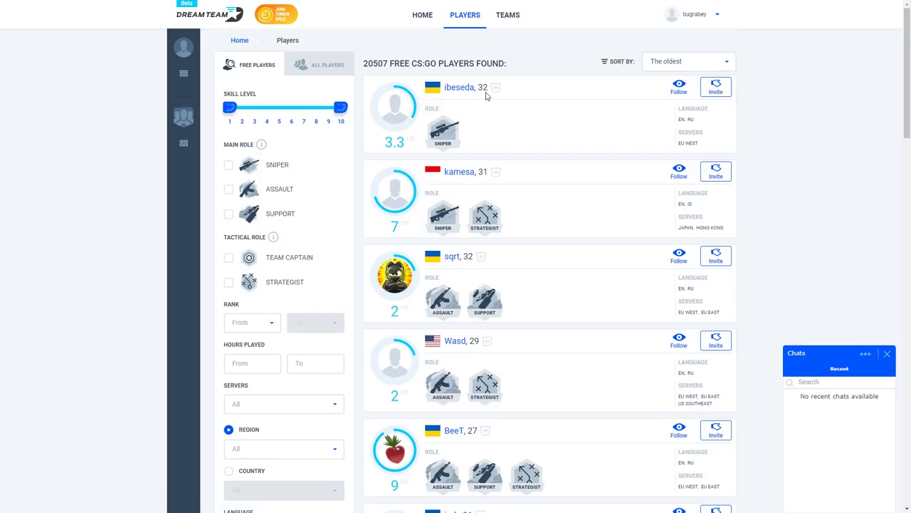
scroll(468, 181, down, 3)
scroll(467, 180, down, 1)
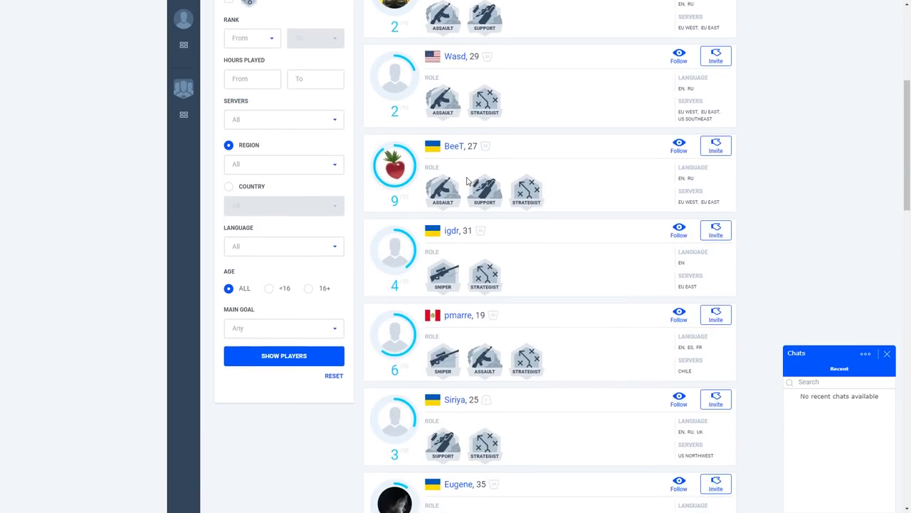
scroll(527, 218, down, 2)
scroll(527, 219, down, 2)
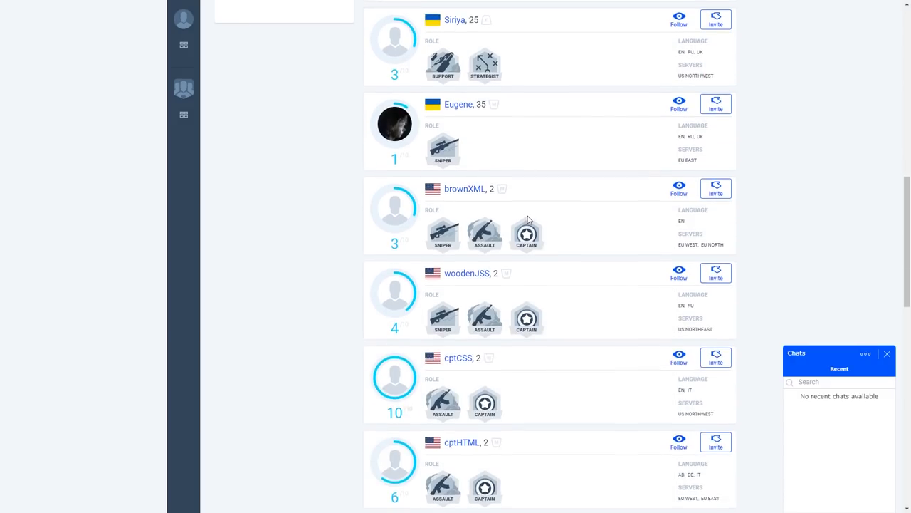
scroll(531, 224, up, 7)
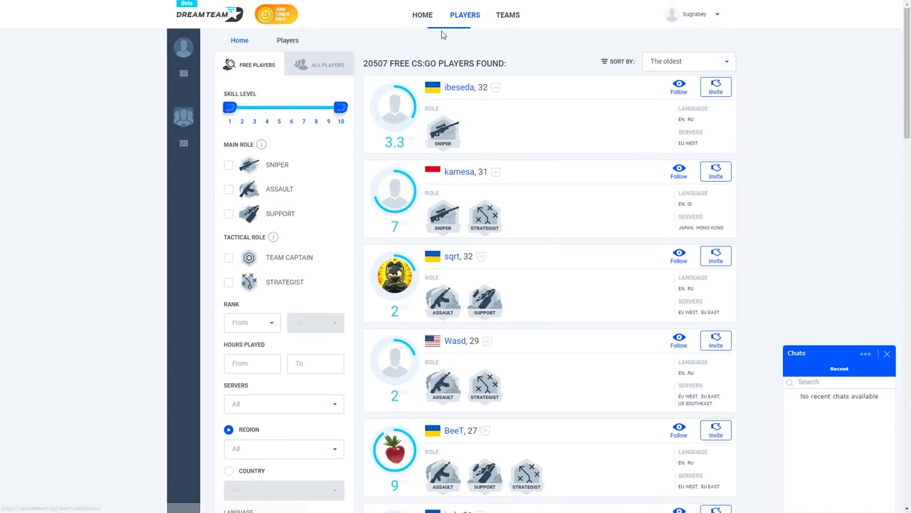
Step: Open the Teams section and browse the CS:GO team vacancies with their vacant roles and requirements
click(516, 23)
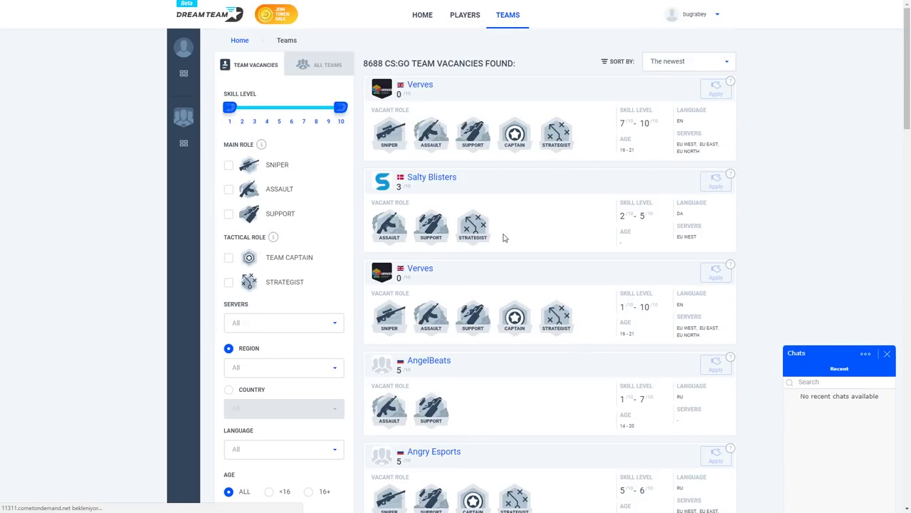
scroll(504, 237, down, 8)
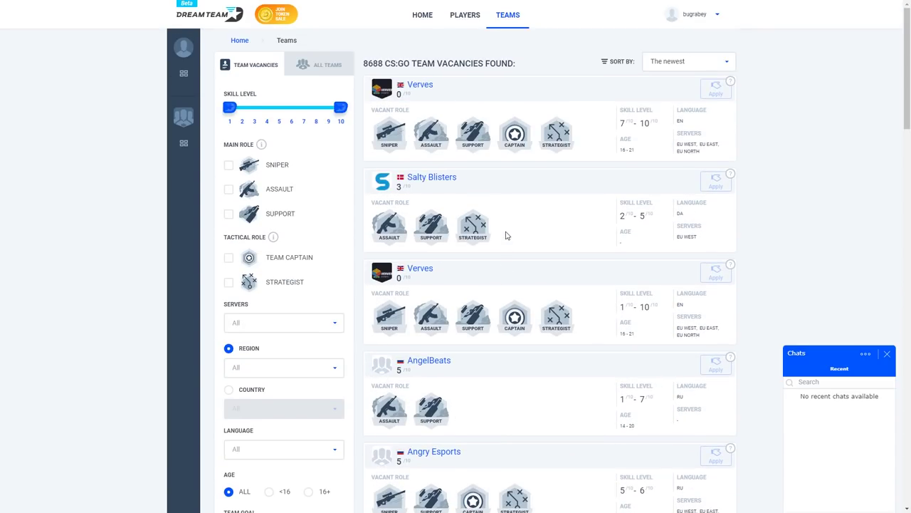
scroll(505, 234, down, 10)
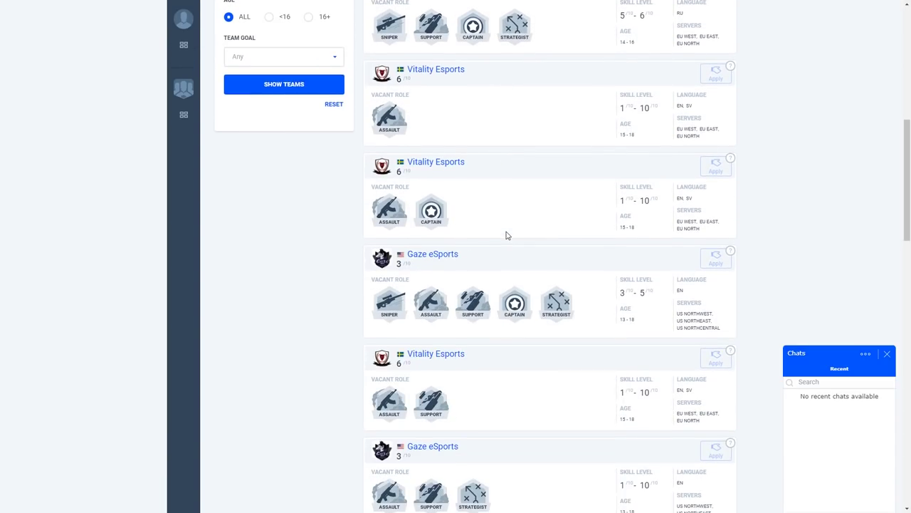
scroll(497, 258, down, 1)
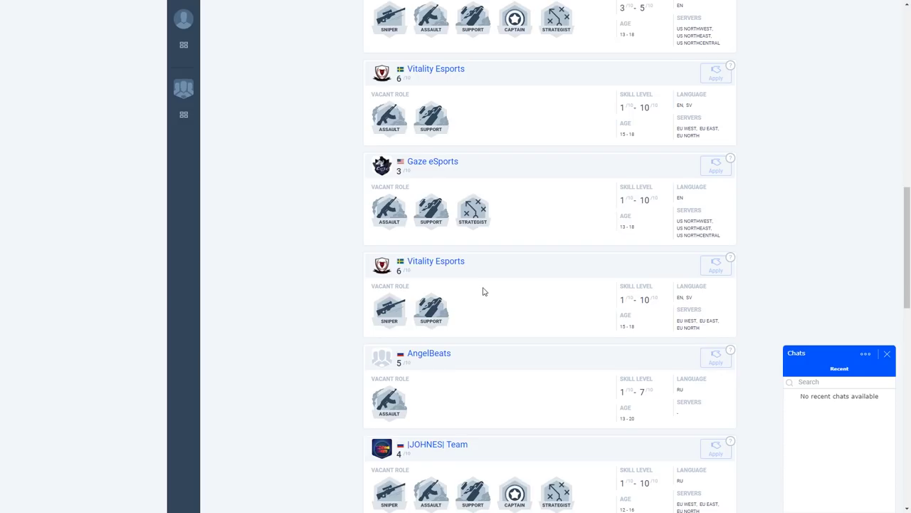
Step: Look through more of the CS:GO team vacancies and open the profile of the first listed team, Verves
scroll(483, 291, down, 3)
scroll(483, 275, down, 3)
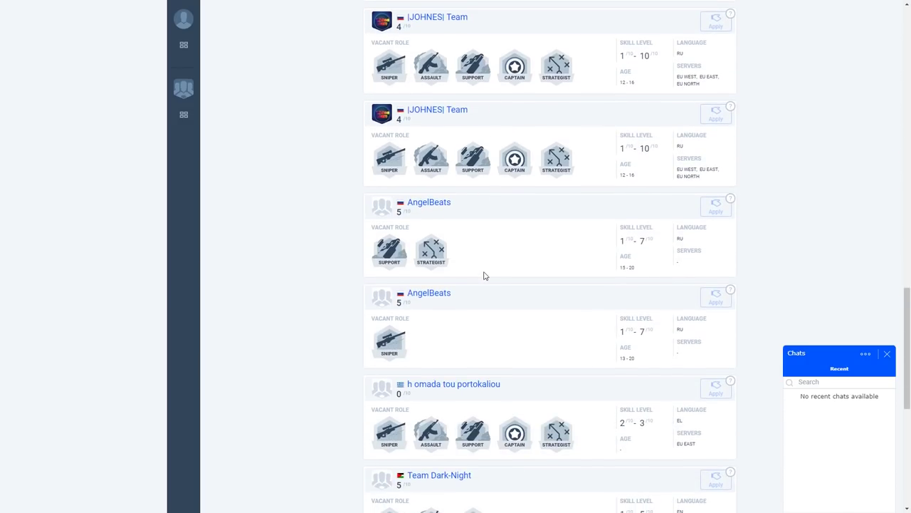
scroll(484, 275, down, 4)
scroll(449, 225, up, 20)
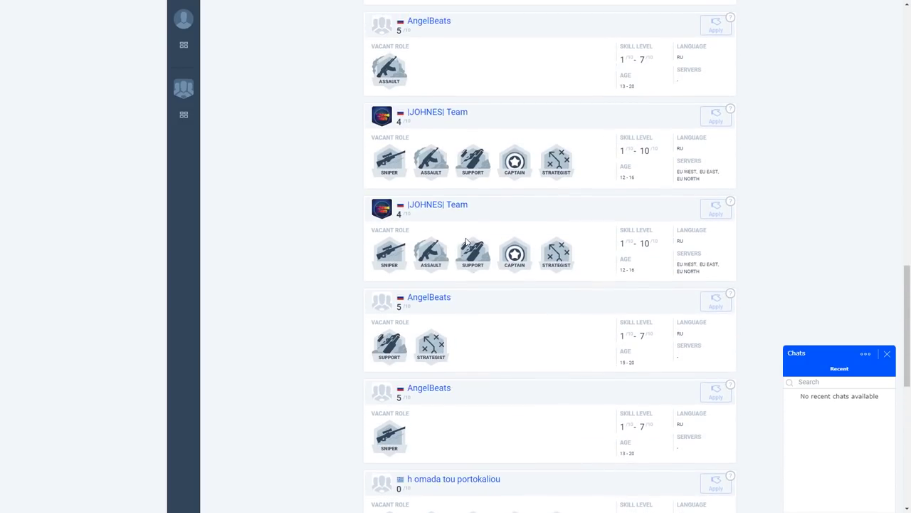
scroll(470, 213, up, 2)
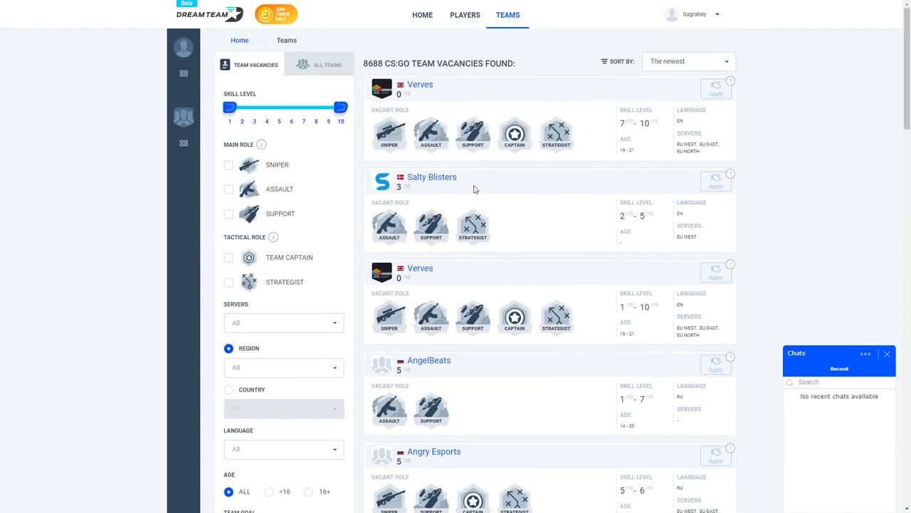
click(419, 89)
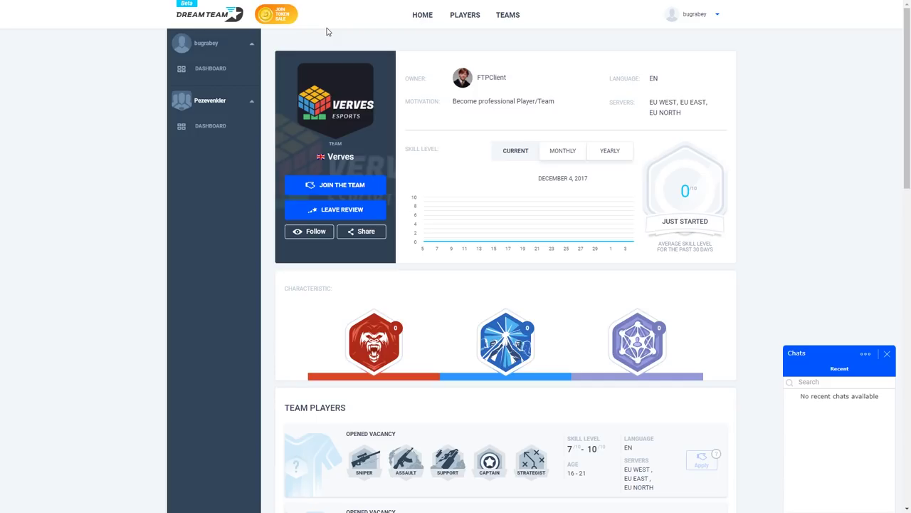
Step: Open the DreamTeam token sale site, decline the page translation, and look over its project overview, market comparison and DreamTeam Solution sections
click(285, 26)
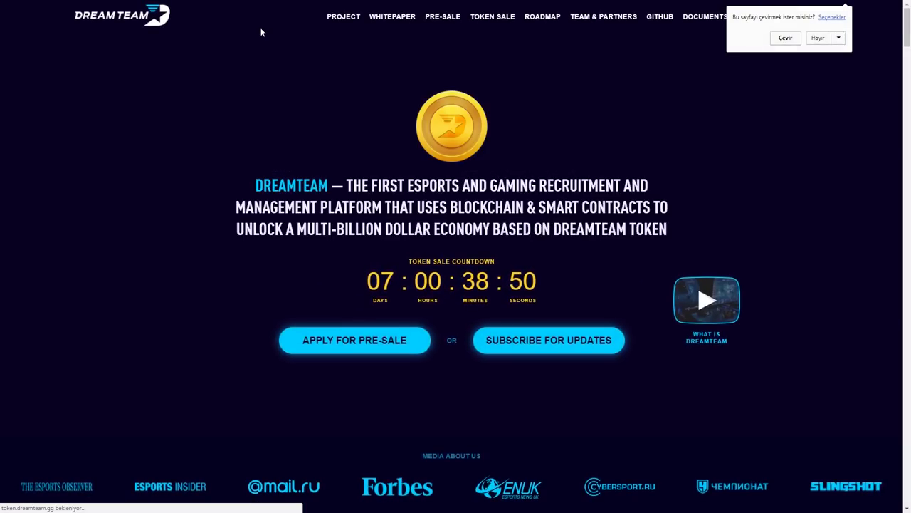
click(819, 40)
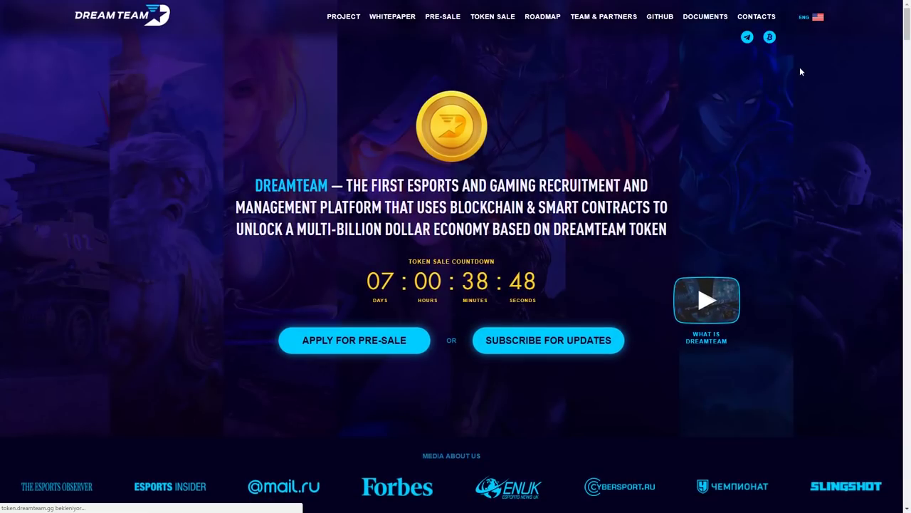
scroll(786, 167, down, 1)
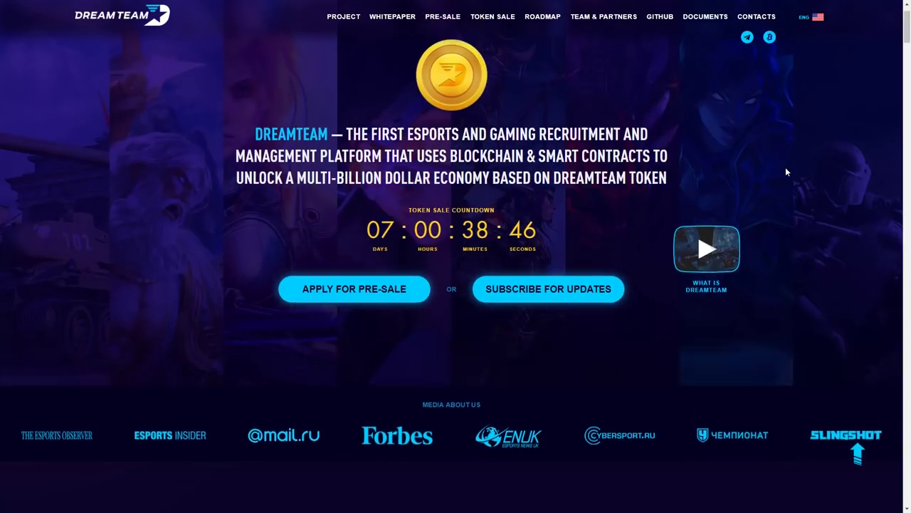
scroll(777, 175, down, 4)
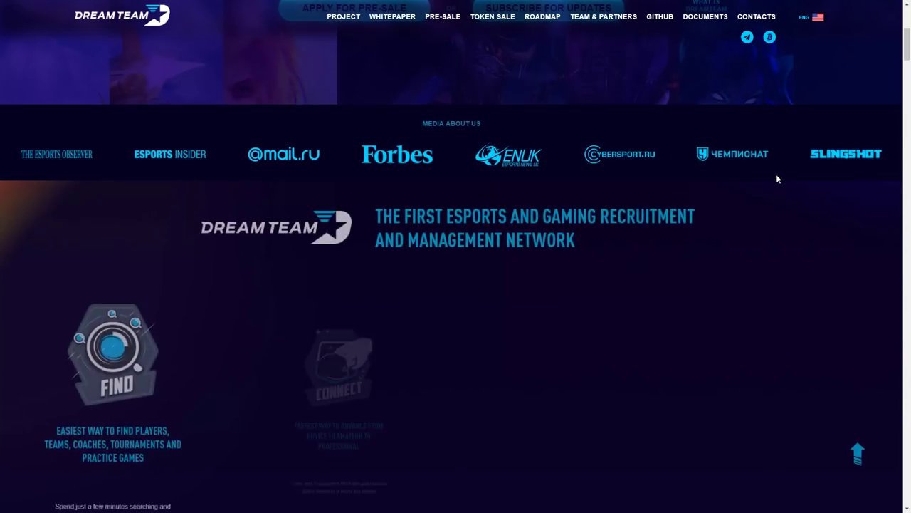
scroll(778, 178, down, 15)
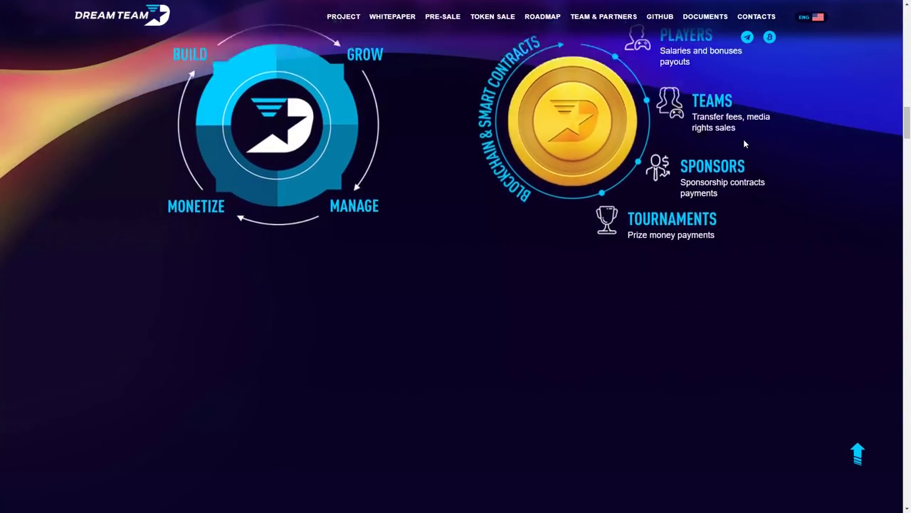
scroll(741, 138, down, 5)
scroll(741, 138, down, 6)
scroll(739, 133, up, 18)
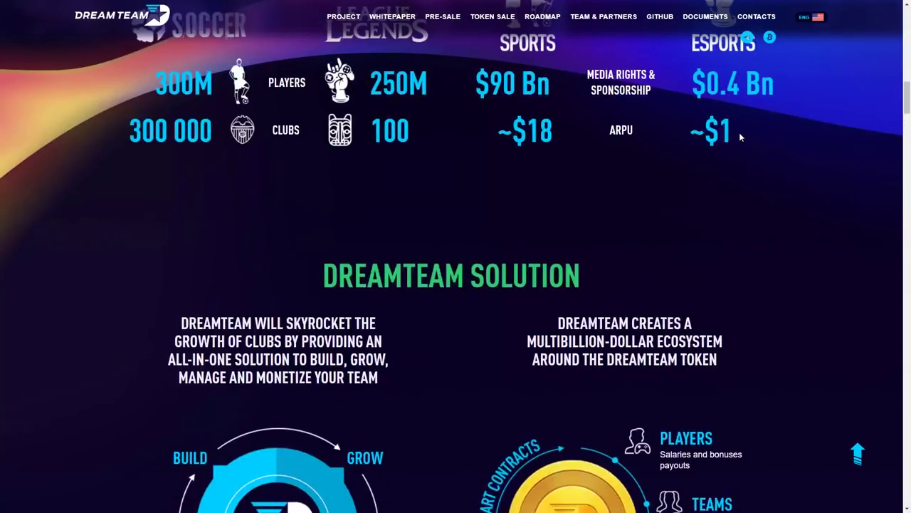
scroll(739, 132, up, 15)
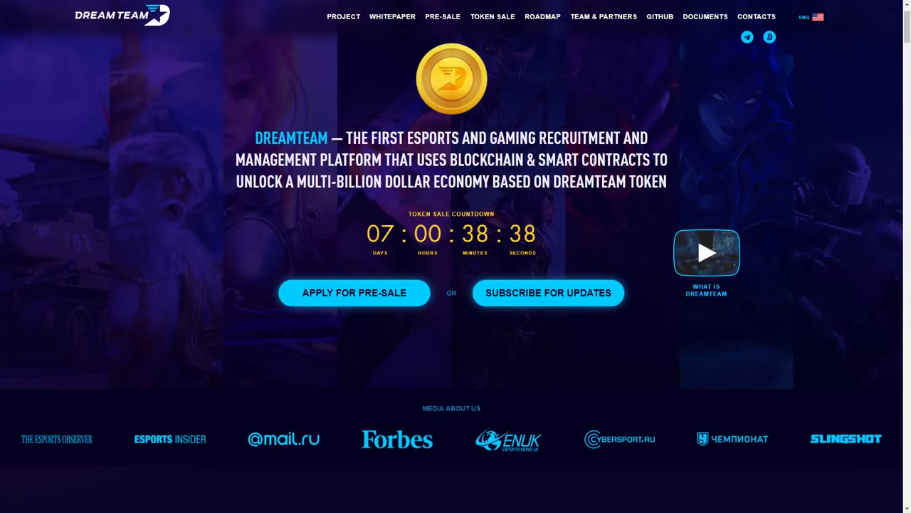